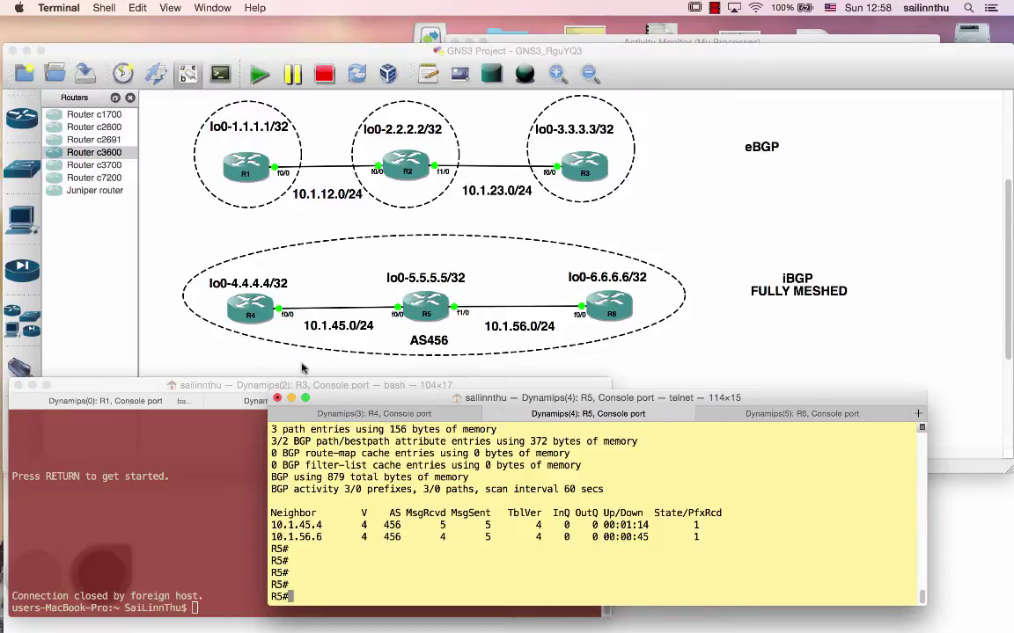
Step: Show R4's BGP configuration section with 'sho run | s bgp'
click(462, 417)
text(sho run } s)
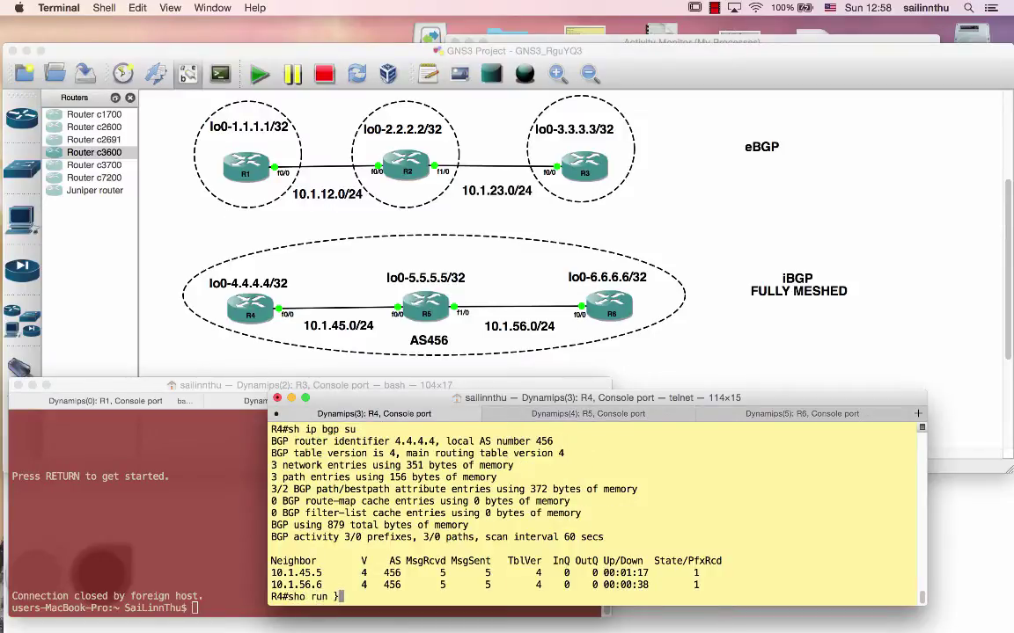
key(BackSpace)
key(BackSpace)
key(BackSpace)
text(| s bgp)
key(Return)
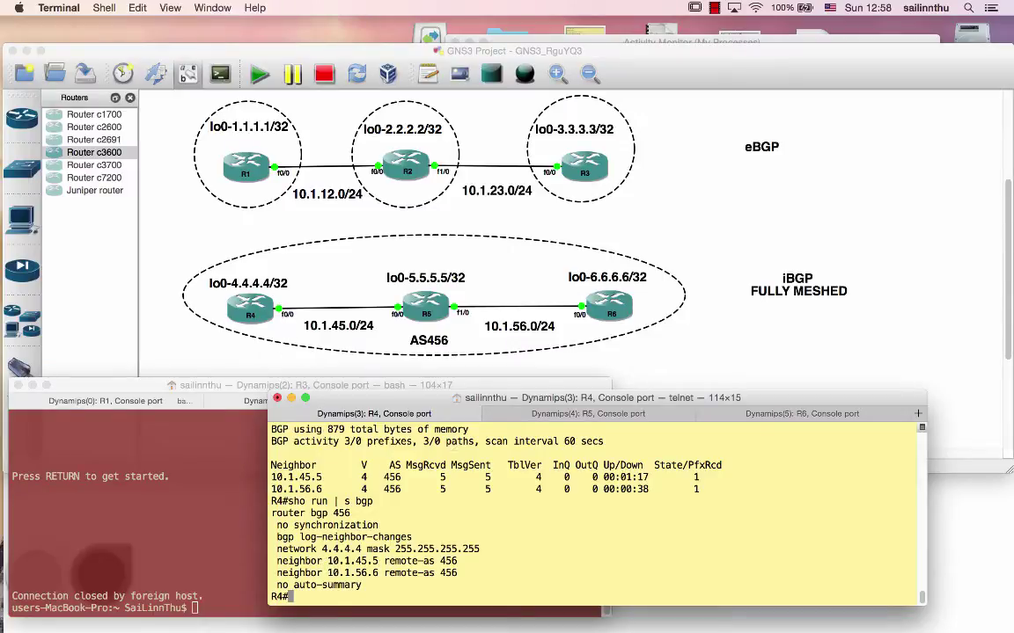
Step: List R4's static routes with 'sho run | i ip route'
key(Return)
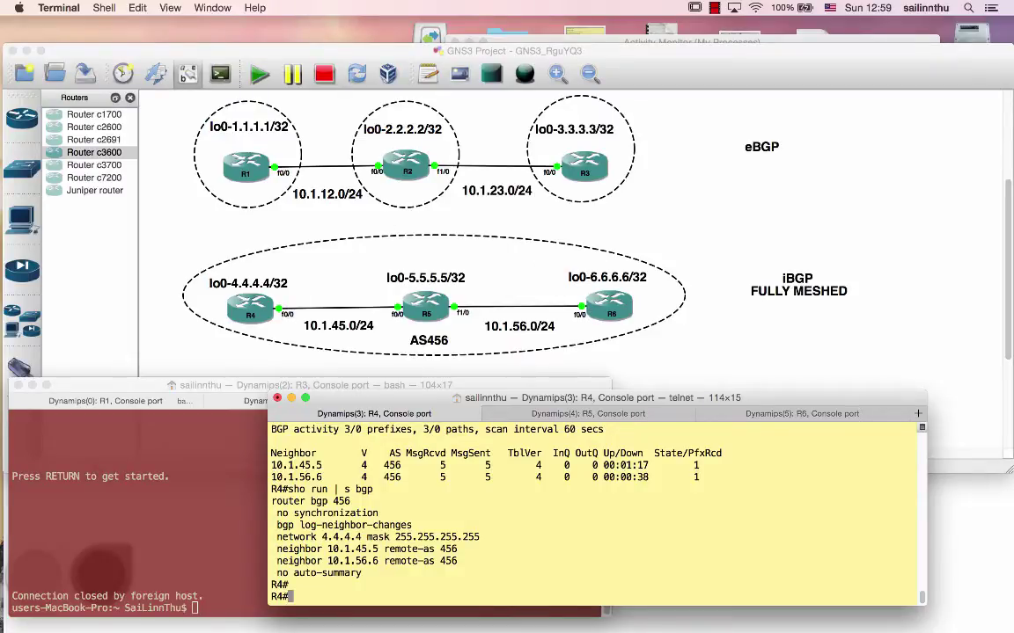
text(sho run | i ip route)
key(Return)
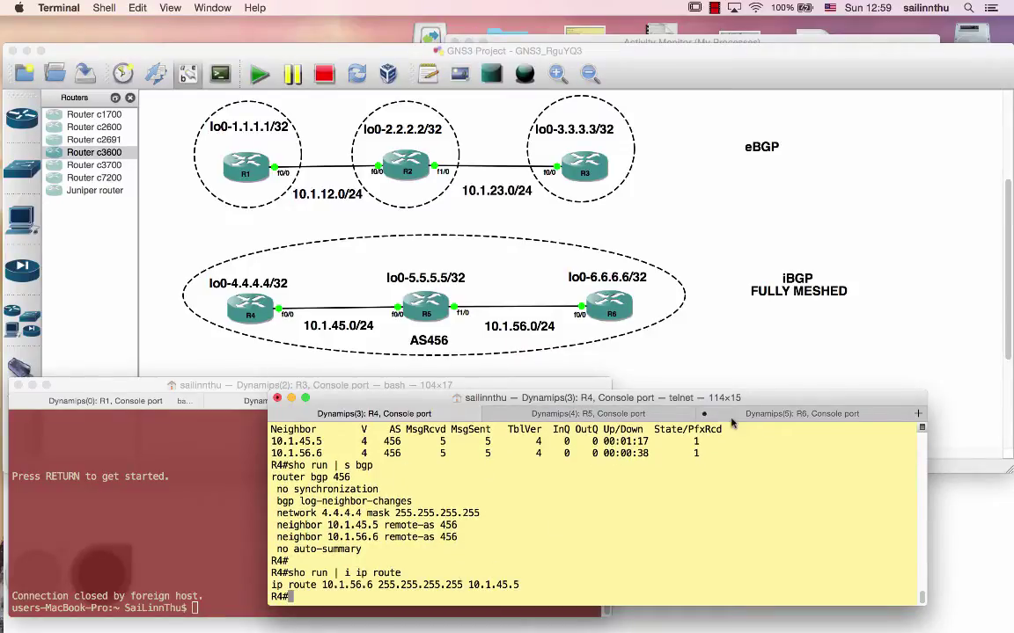
Step: Show R6's static route to 10.1.45.4 with 'sho run | s ip route'
key(super+3)
key(Return)
key(Return)
text(s)
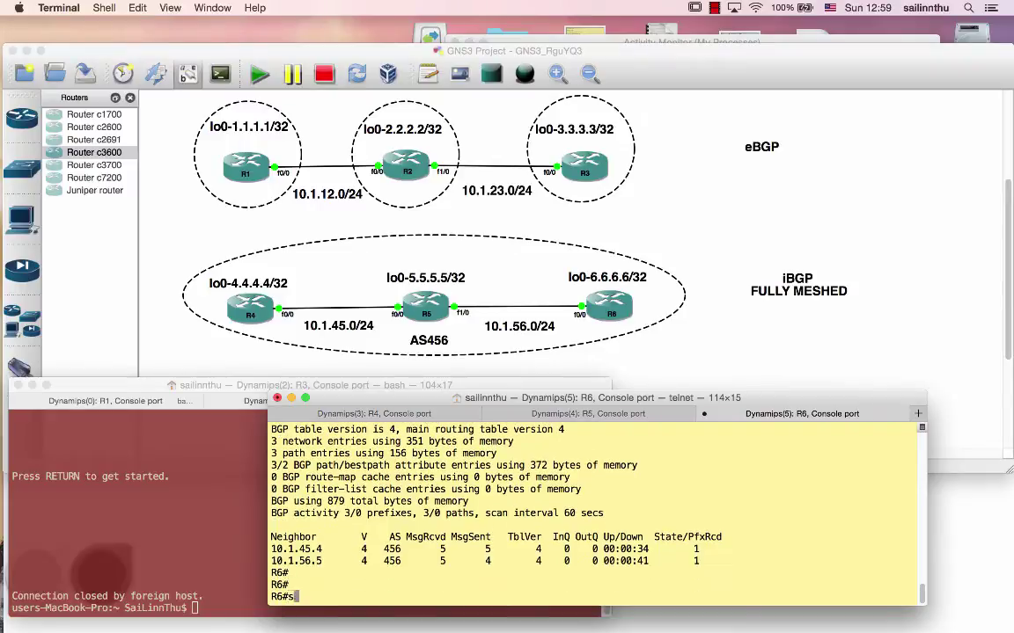
text(ho run | s ip route)
key(Return)
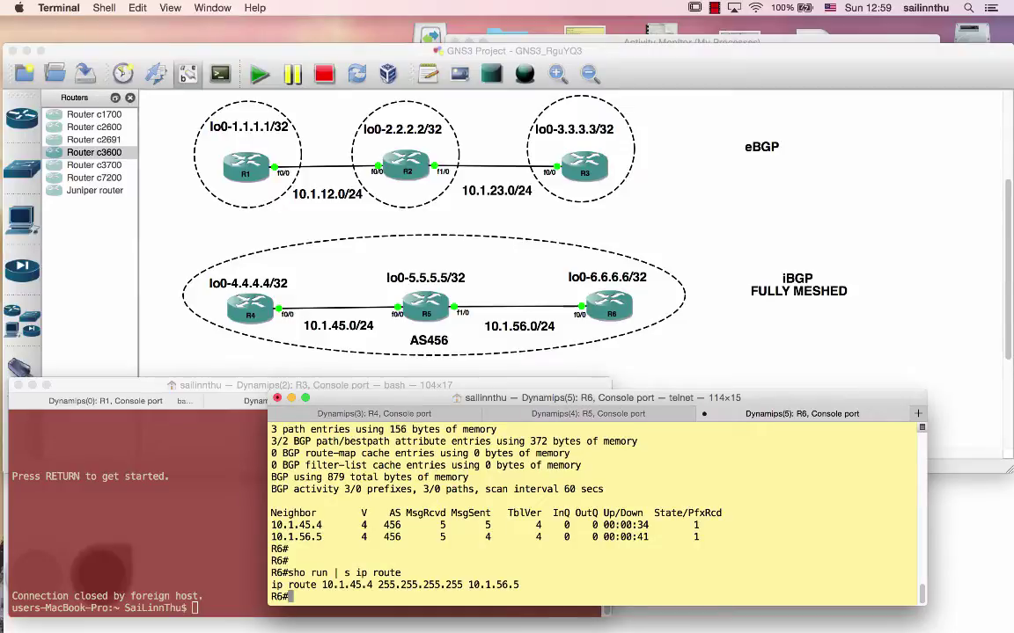
Step: List R4's TCP connections and mark its session to 10.1.56.6
click(388, 415)
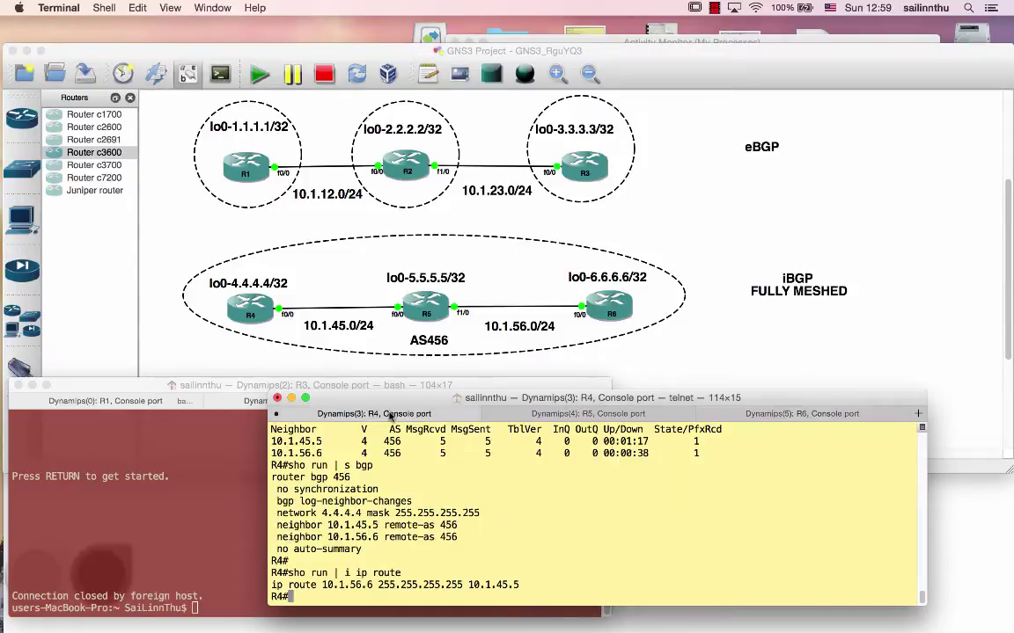
key(Return)
key(Return)
text(show tcp brief)
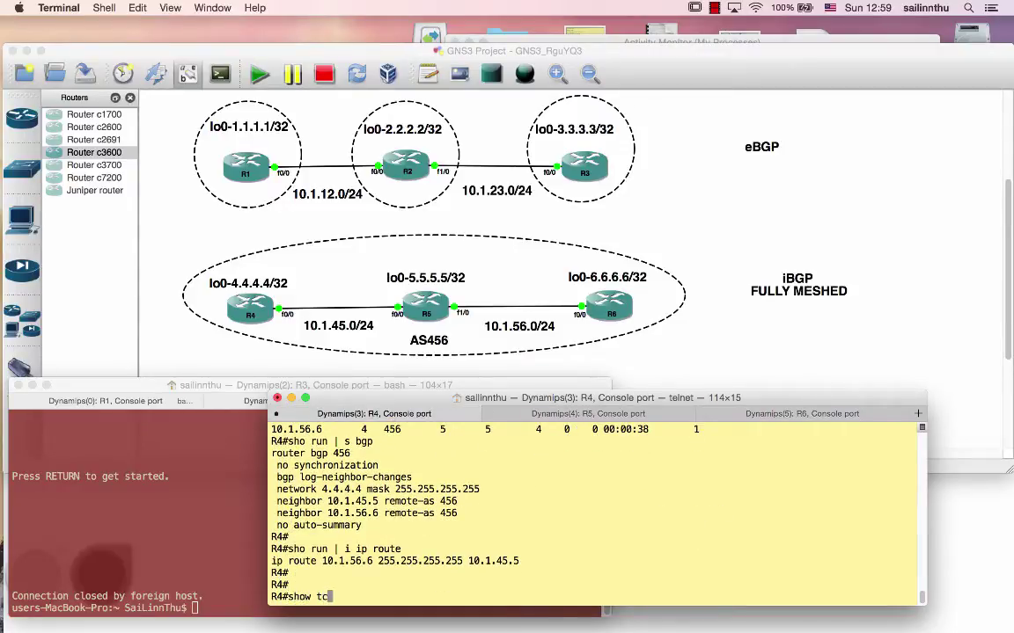
key(Return)
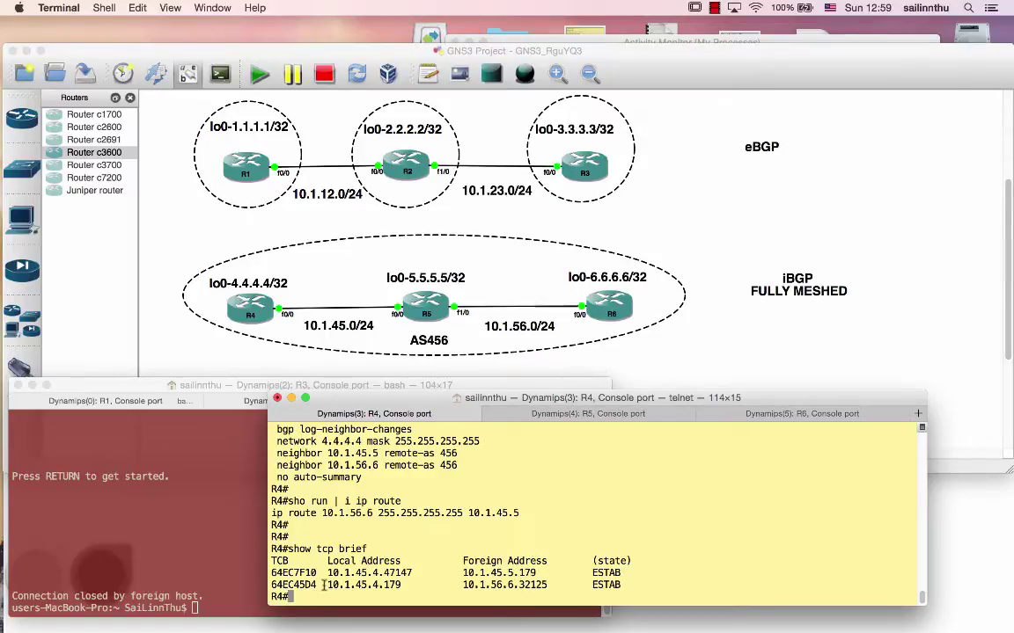
drag(324, 585, 273, 602)
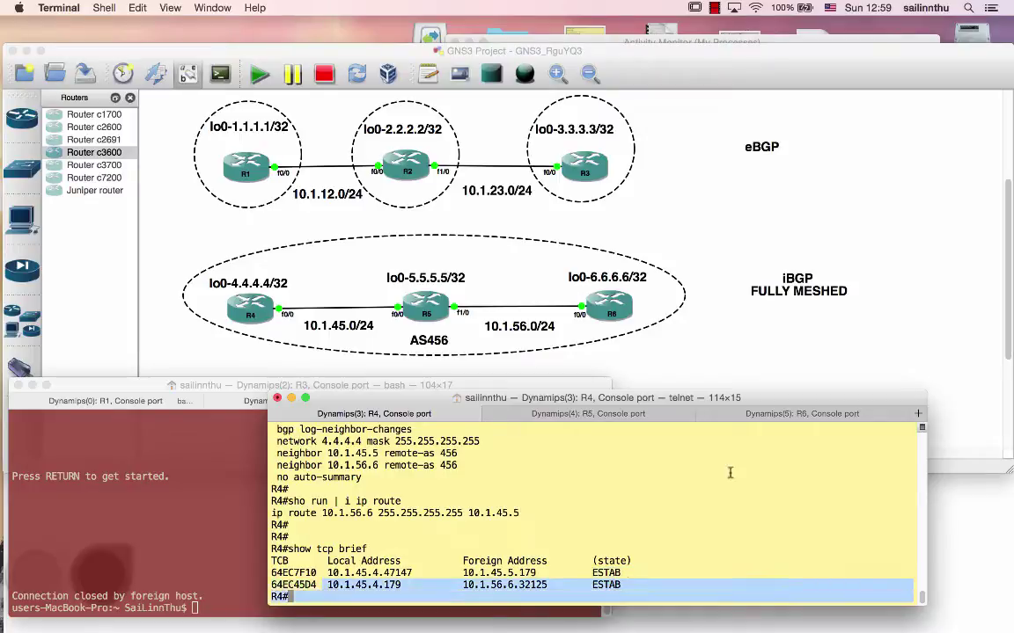
key(super+shift+bracketright)
key(super+shift+bracketright)
key(Return)
key(Return)
Step: List R6's TCP sessions, then R4's BGP-learned routes to 5.5.5.5 and 6.6.6.6
text(sho )
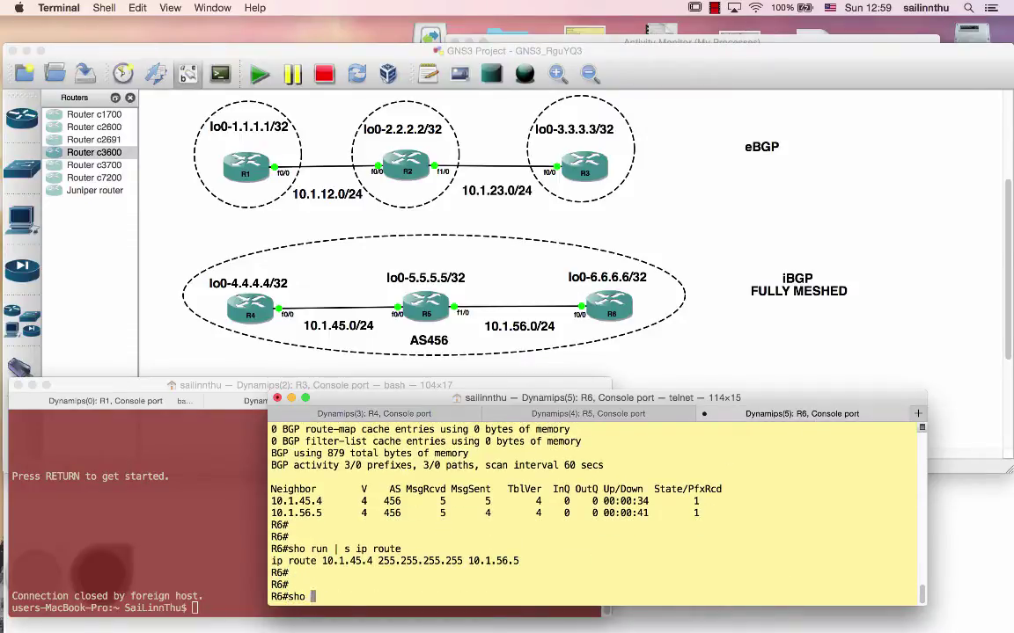
text(tcp brief)
key(Return)
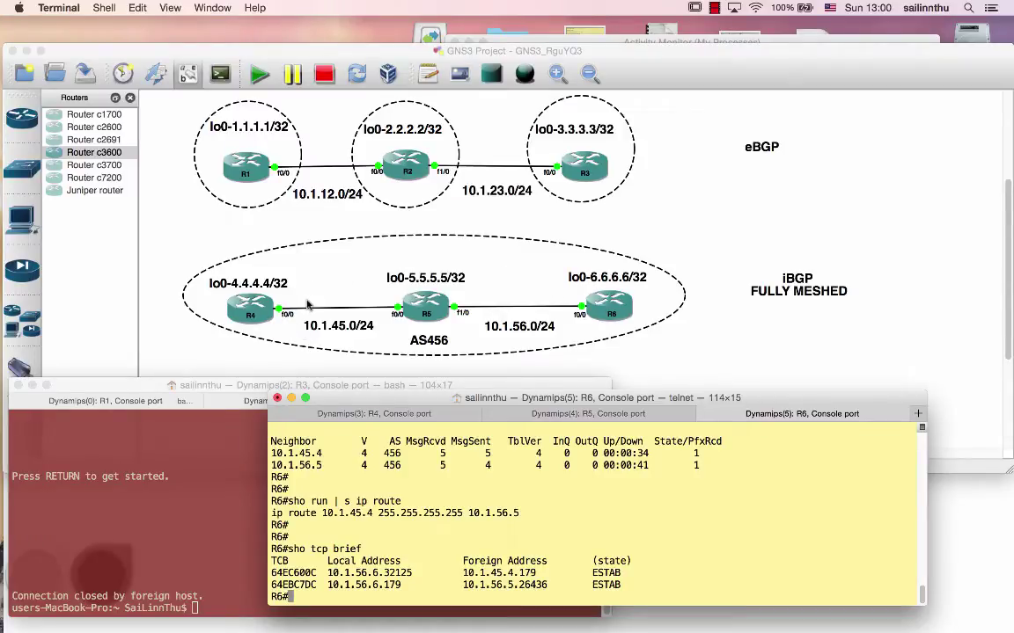
click(374, 413)
key(Return)
key(Return)
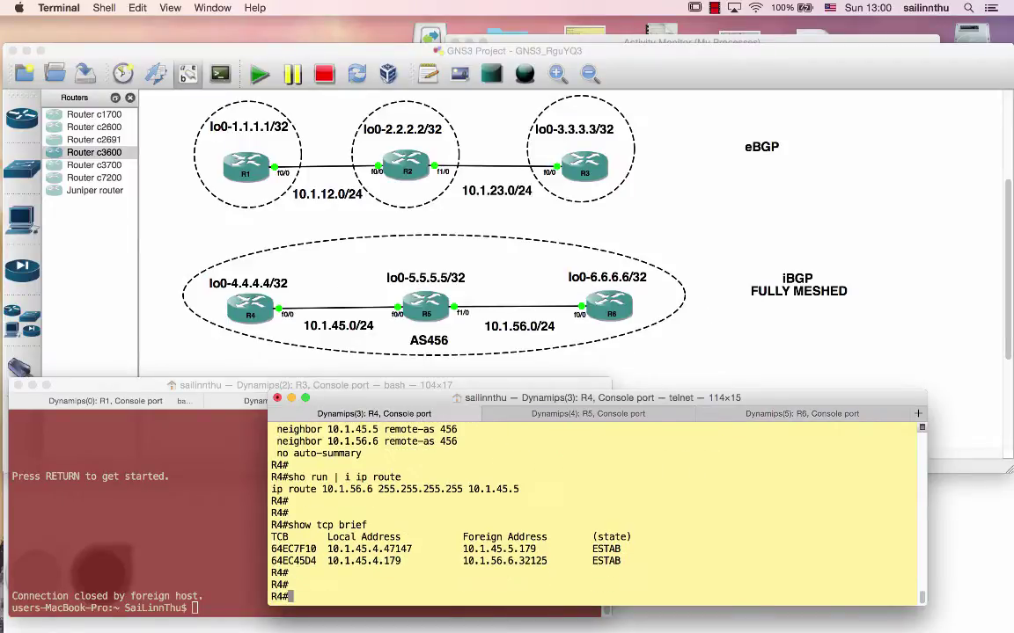
text(sh ip route bgp)
key(Return)
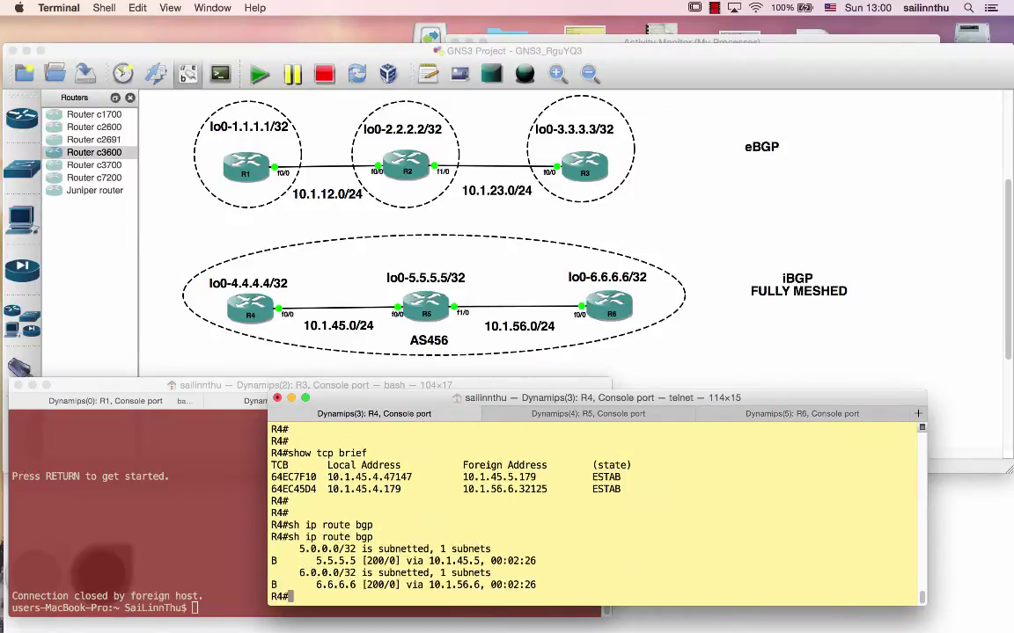
Step: Relist R4's static routes and enter global configuration mode with 'conf t'
key(Return)
key(Return)
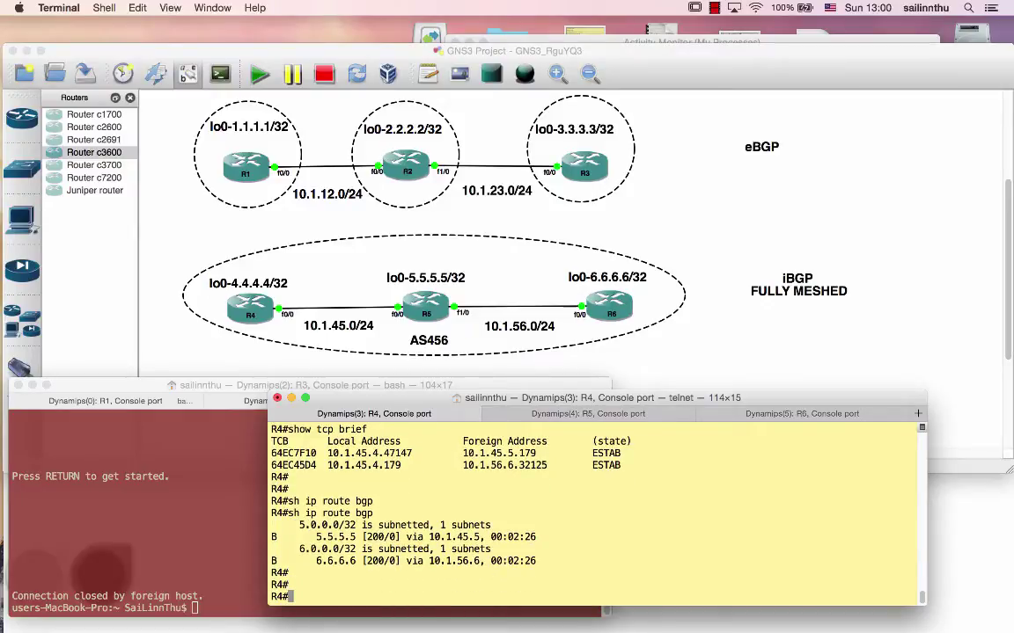
text(sho run | i ip route)
key(Return)
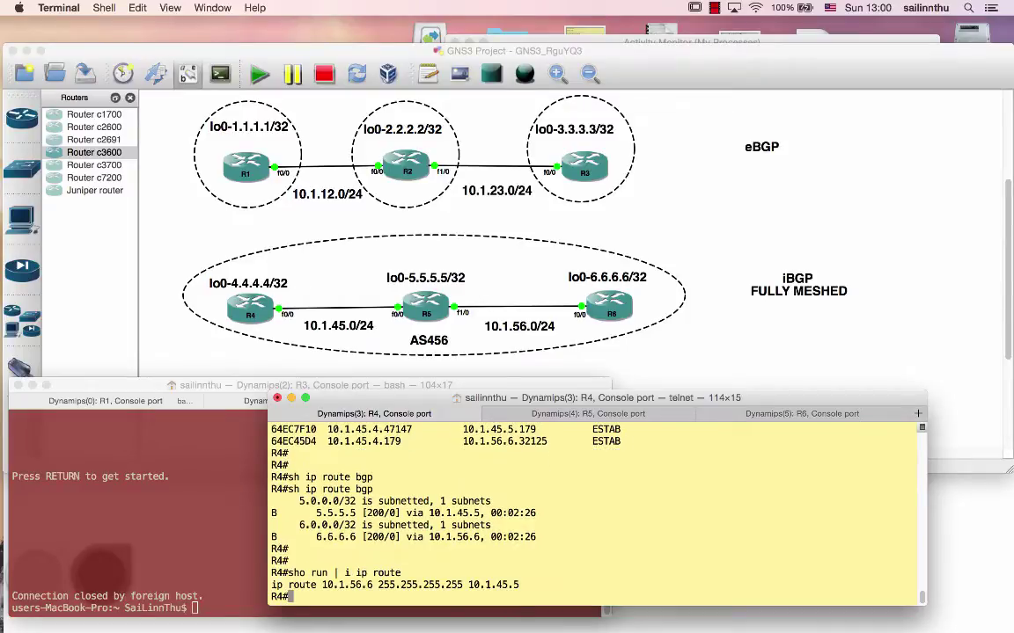
text(conf t)
key(Return)
text(no)
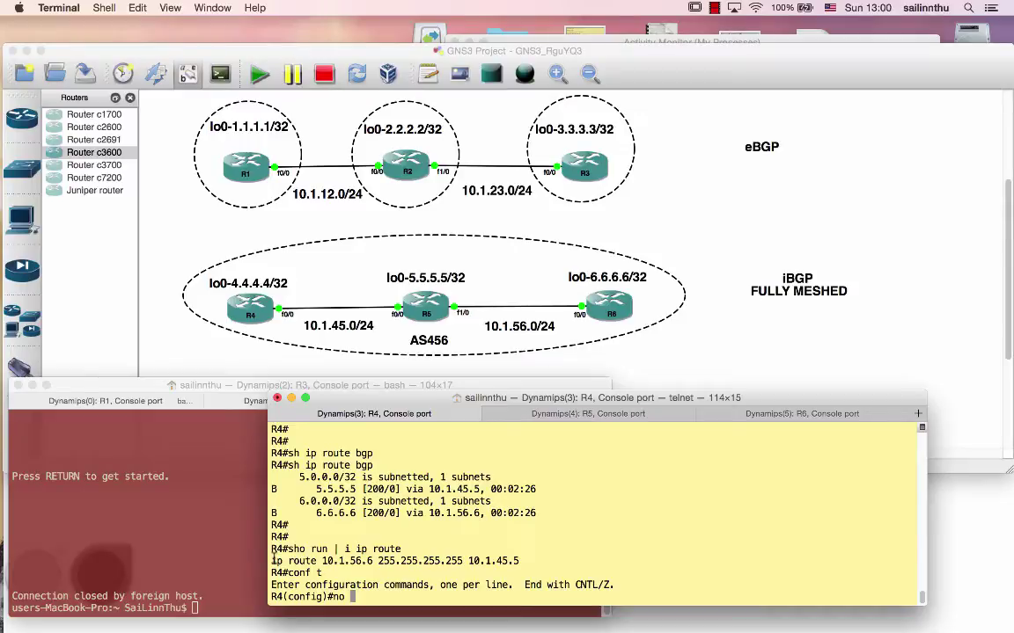
Step: Remove R4's static route to 10.1.56.6 with a pasted 'no ip route' line
drag(273, 559, 520, 560)
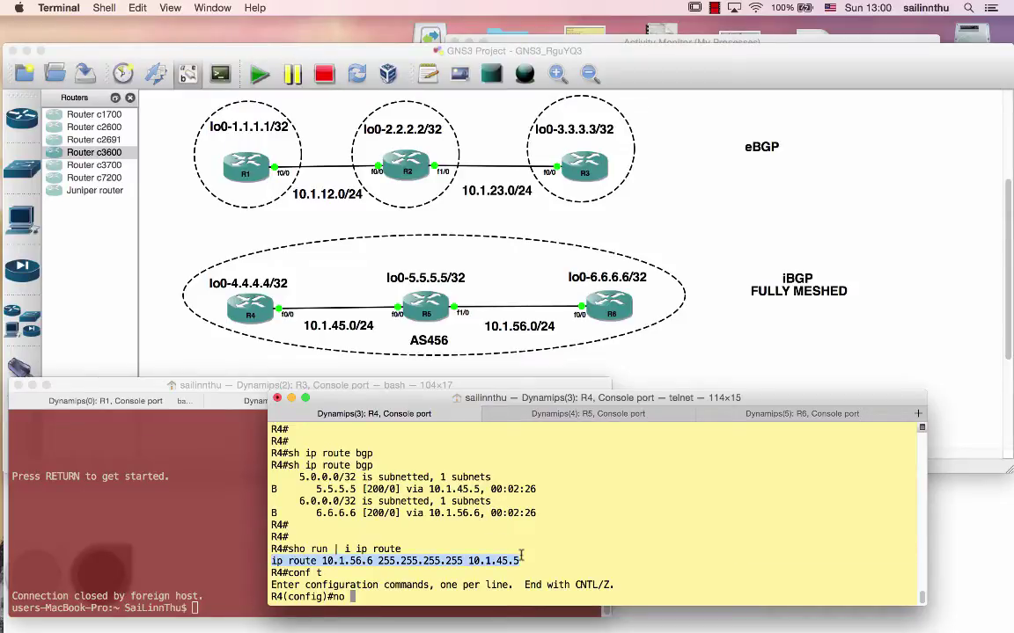
text(ip route 10.1.56.6 255.255.255.255 10.1.45.5)
key(Return)
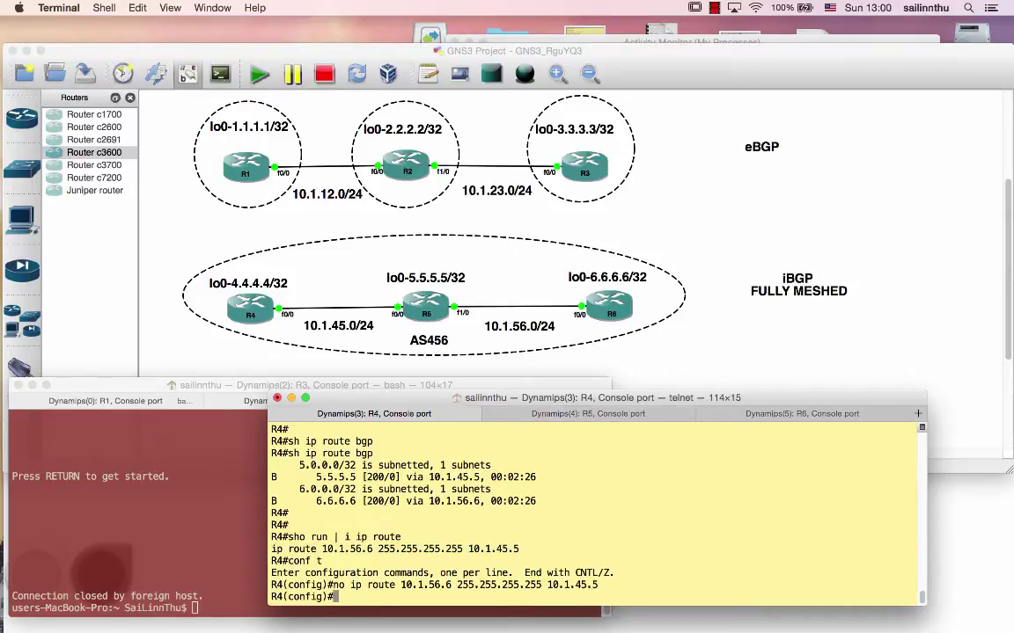
Step: On R6, enter configuration mode and remove its static route to 10.1.45.4
key(super+3)
text(sho r)
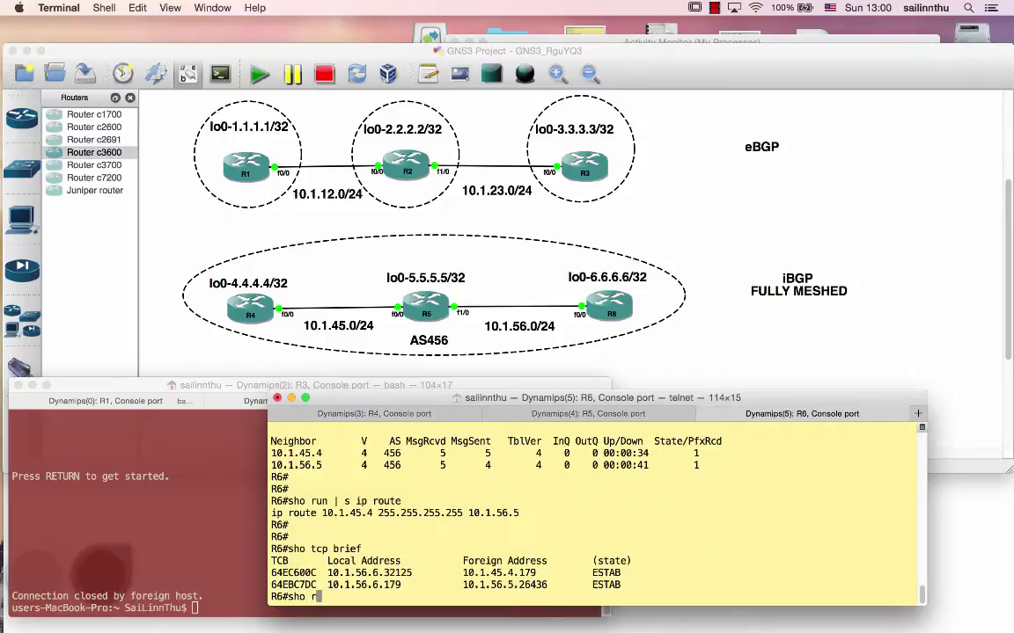
key(BackSpace)
key(BackSpace)
key(BackSpace)
key(BackSpace)
key(BackSpace)
text(conf t)
key(Return)
text(no)
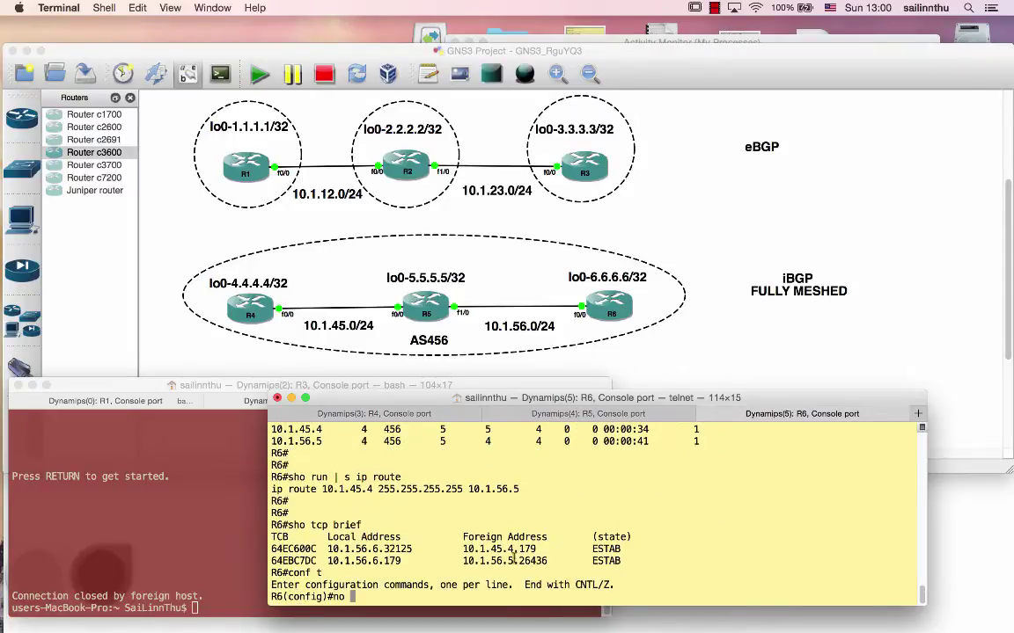
drag(273, 489, 516, 490)
key(super+c)
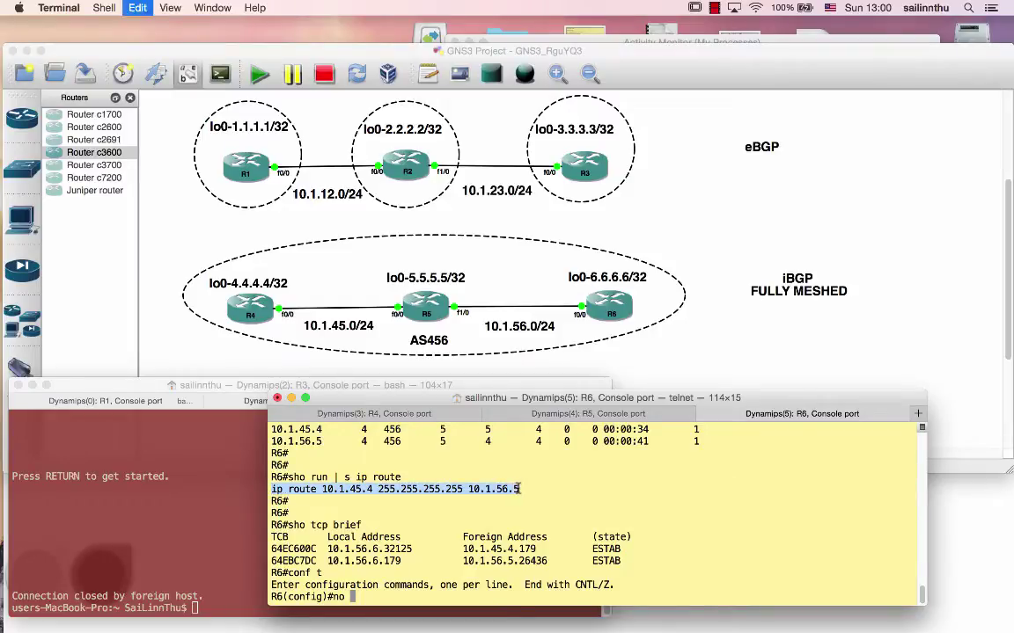
key(super+v)
key(Return)
Step: Exit configuration on R4 and check its BGP neighbour summary twice
key(super+shift+bracketleft)
key(super+shift+bracketleft)
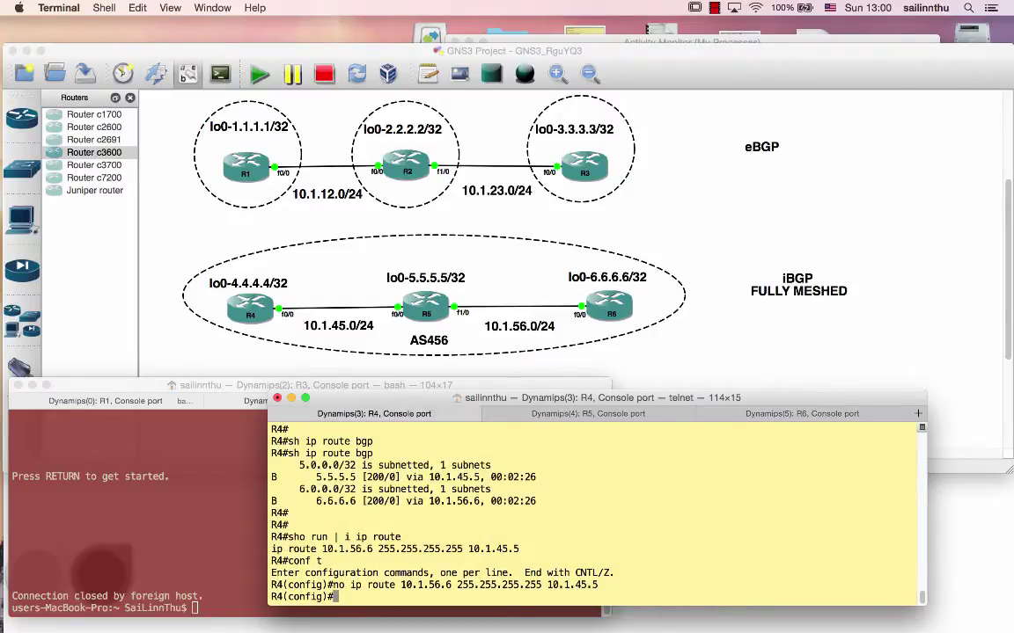
key(Return)
text(end)
key(Return)
text(sh ip bgp su)
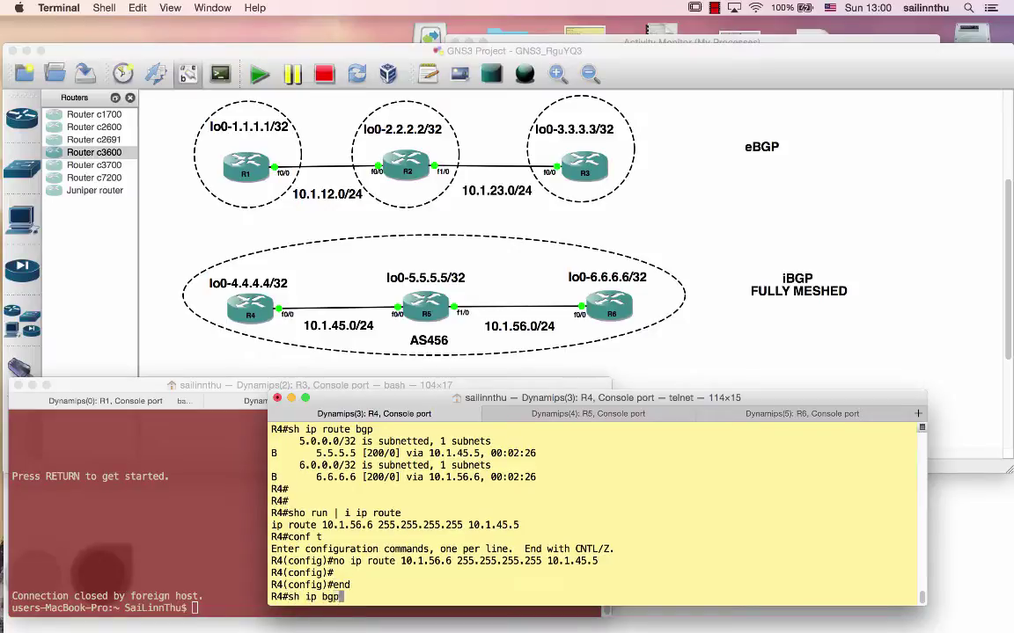
key(Tab)
key(Return)
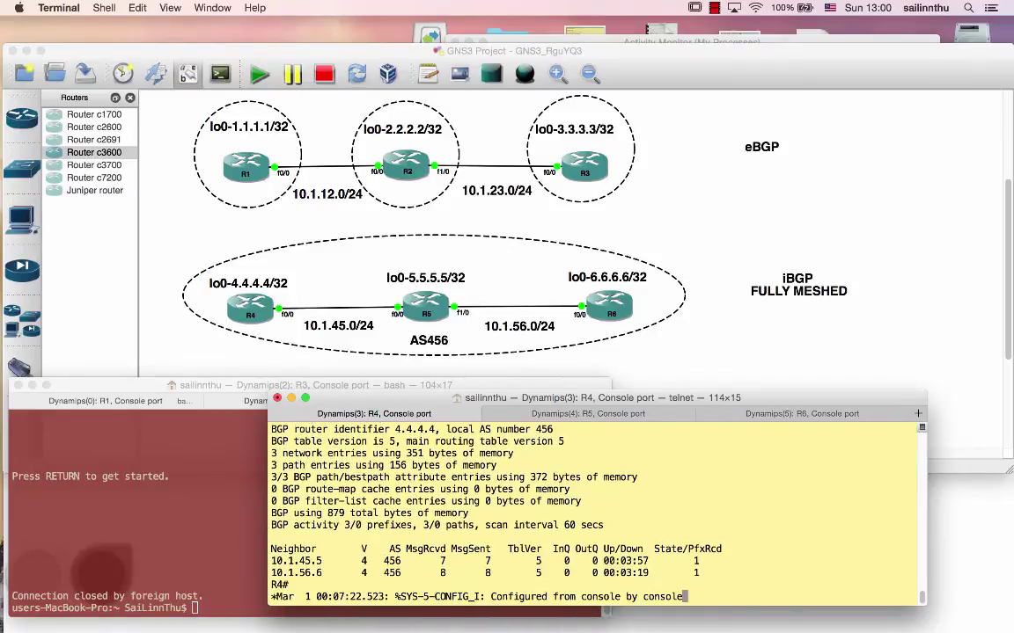
key(Return)
key(Up)
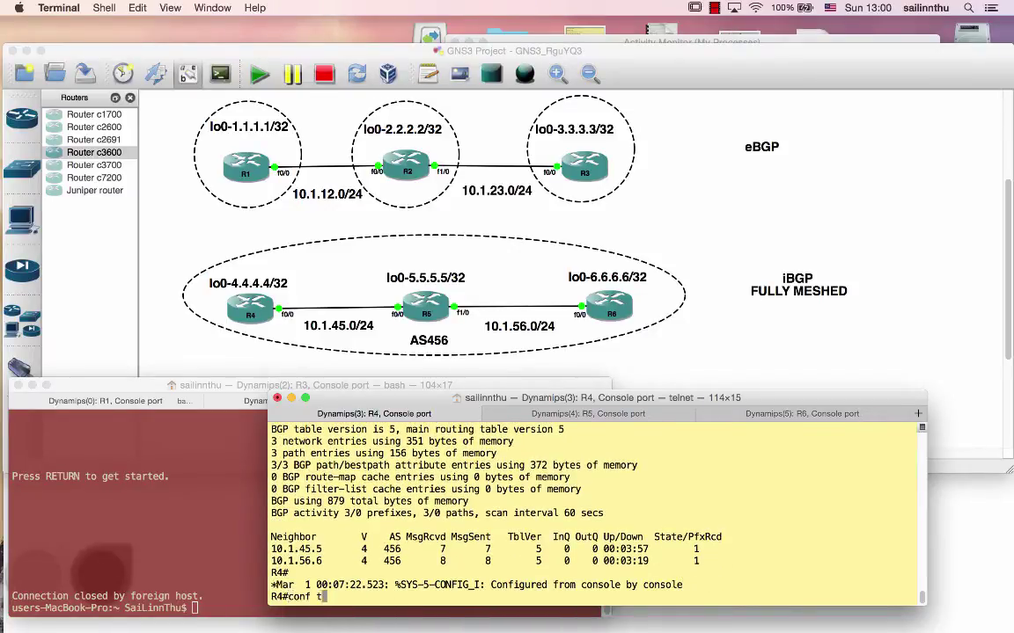
key(Return)
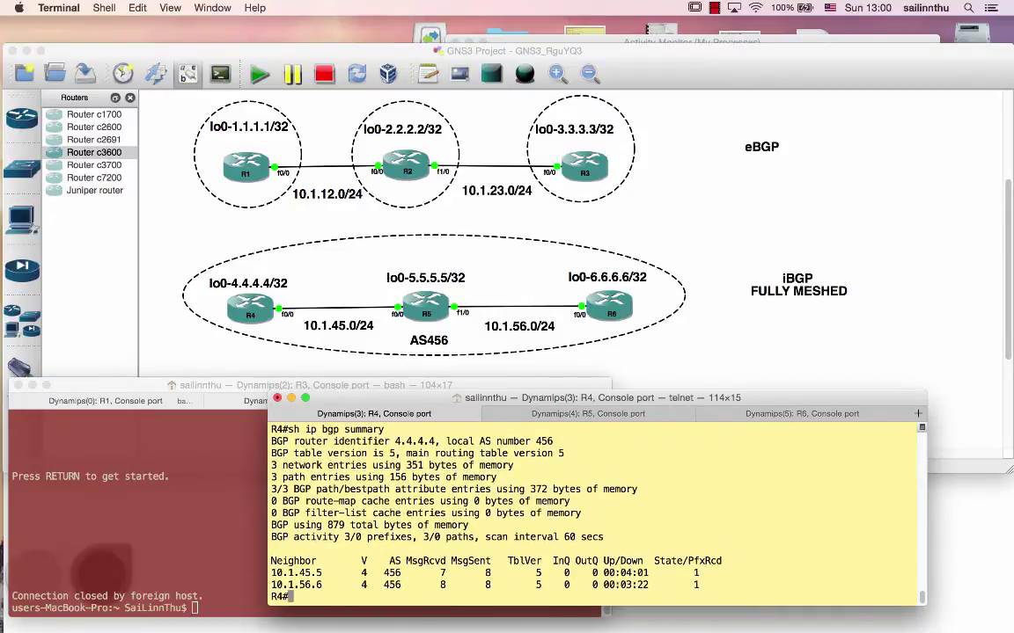
Step: Exit configuration on R6, show its BGP summary, and ping 10.1.45.4
key(super+shift+bracketleft)
key(Return)
key(Return)
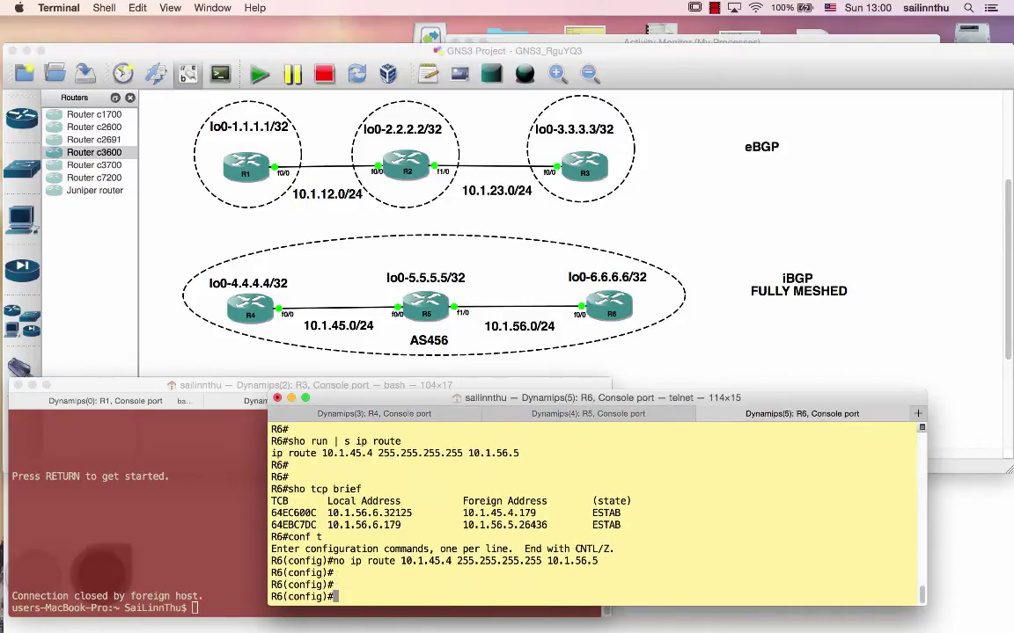
text(end)
key(Return)
text(sh ip bgp summary)
key(Return)
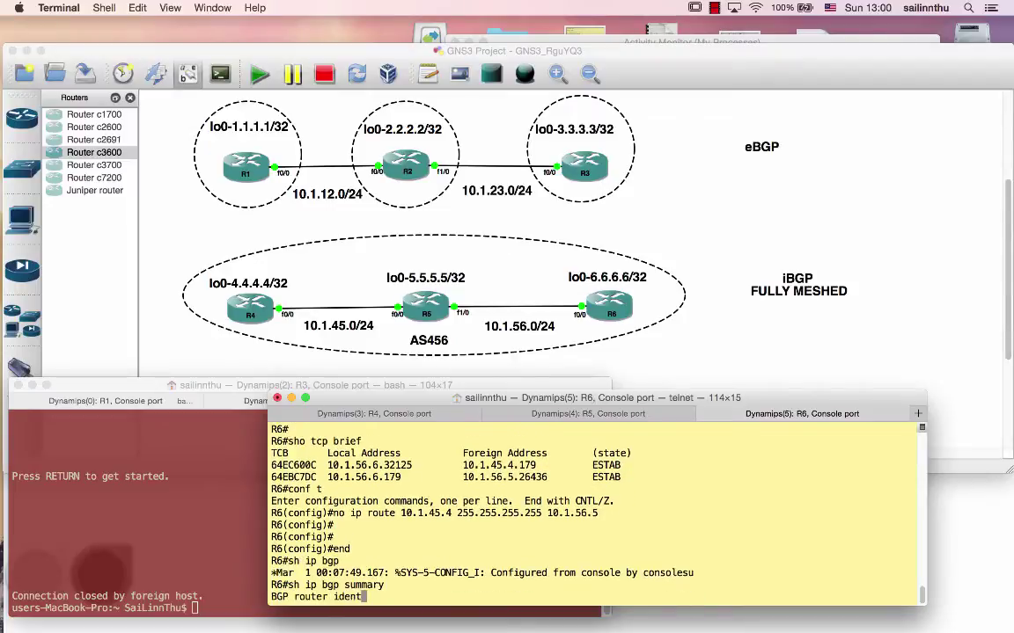
key(Return)
key(Return)
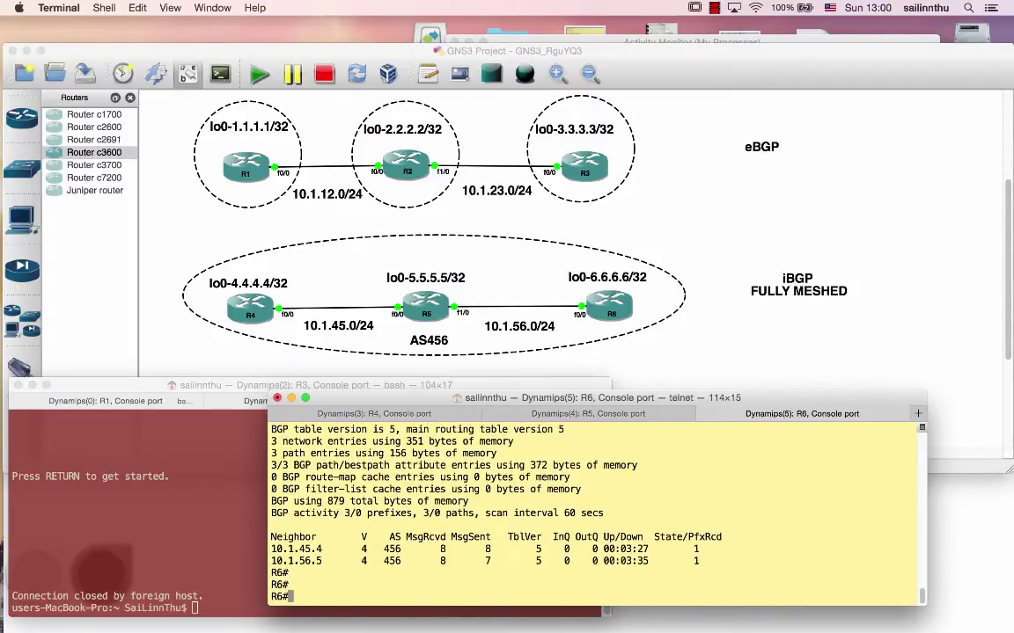
text(ping 10.1.45.4)
key(Return)
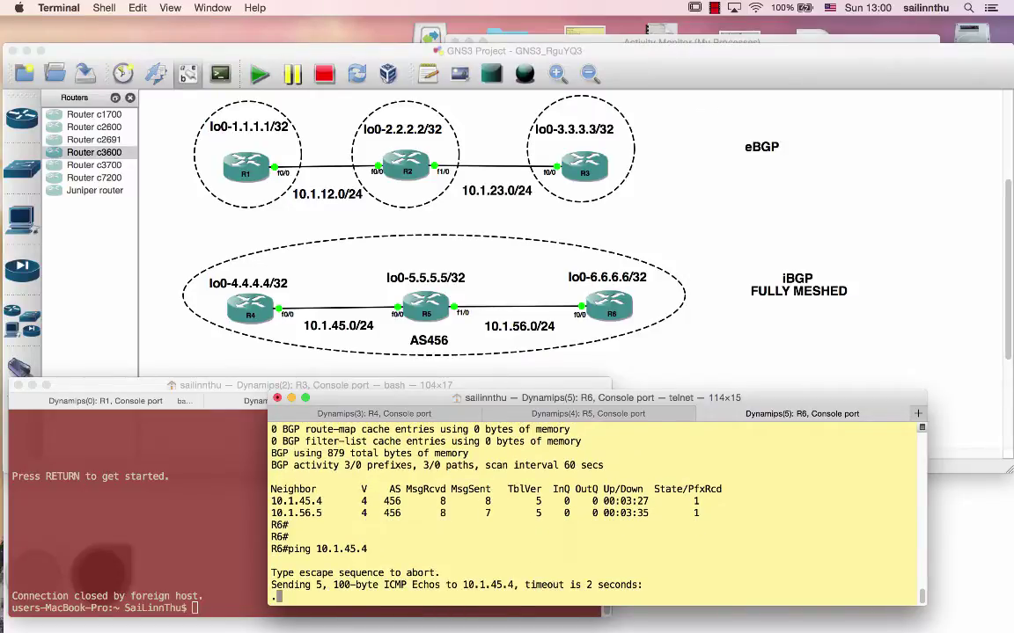
Step: On R4, run 'sho tcp brief' and page through 'sh ip bgp neighbors' for both peers
key(super+1)
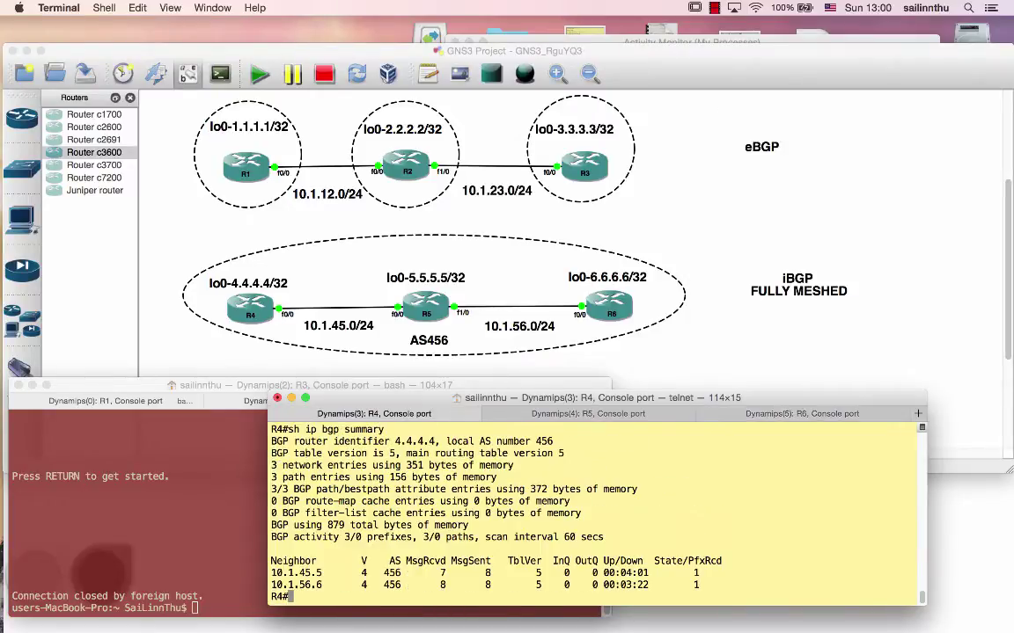
text(sho tcp brief)
key(Return)
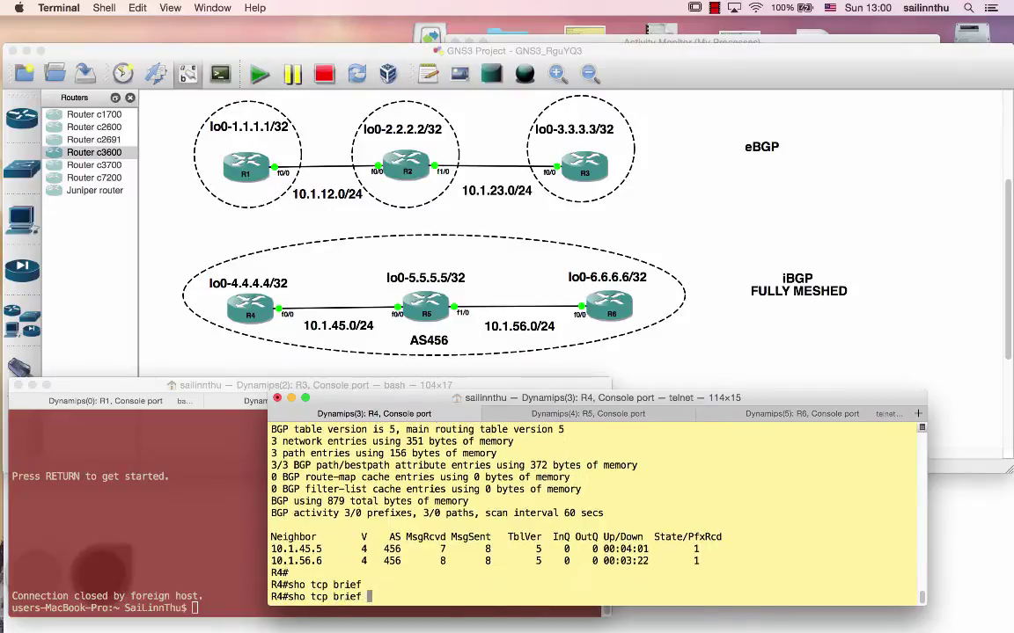
key(Return)
key(Return)
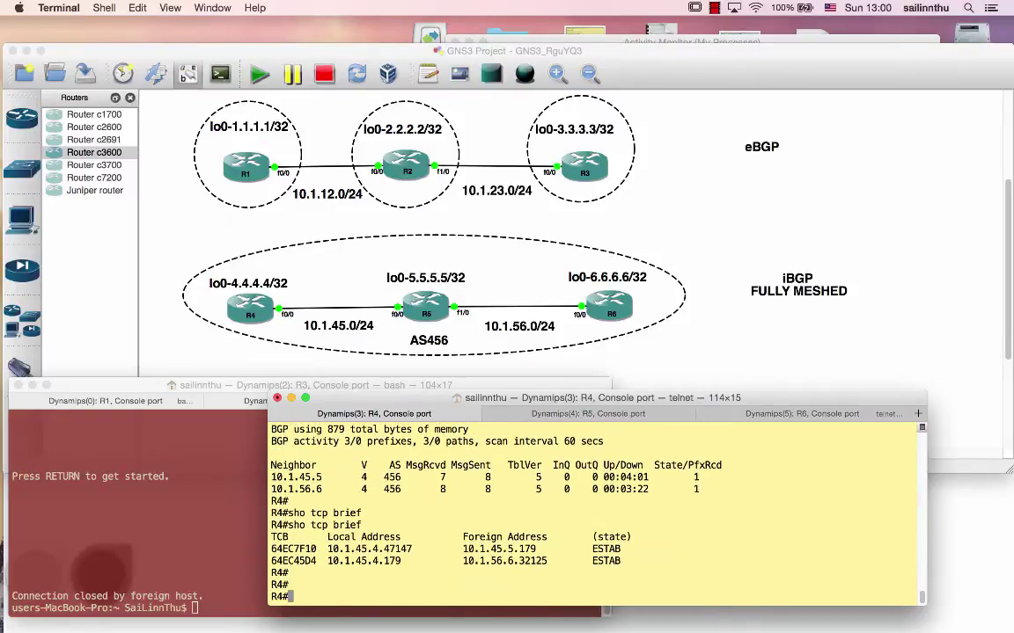
key(Return)
key(Return)
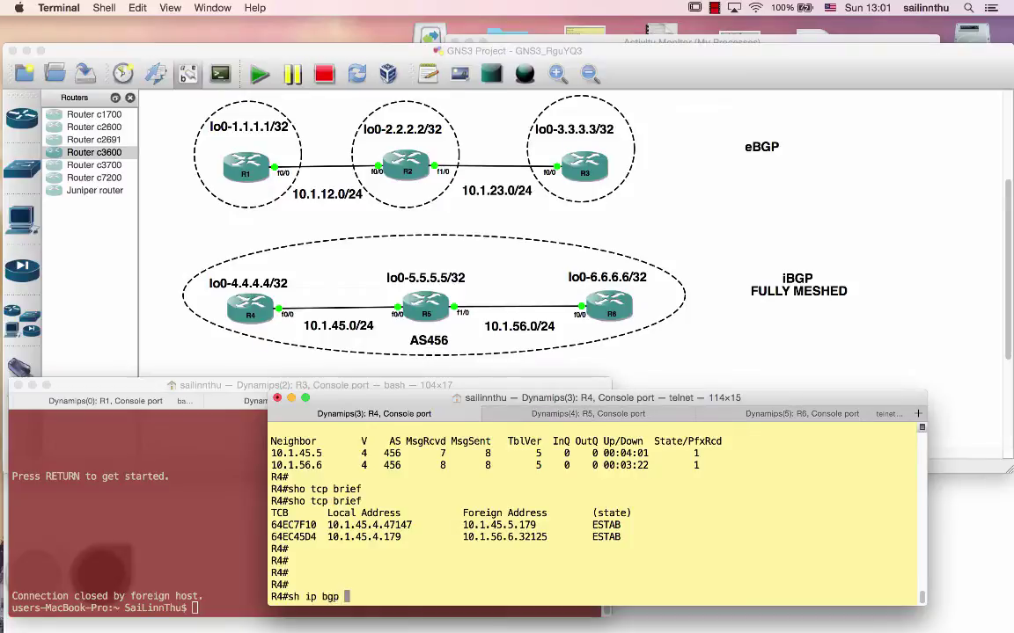
text(sh ip bgp nei)
key(Tab)
key(Return)
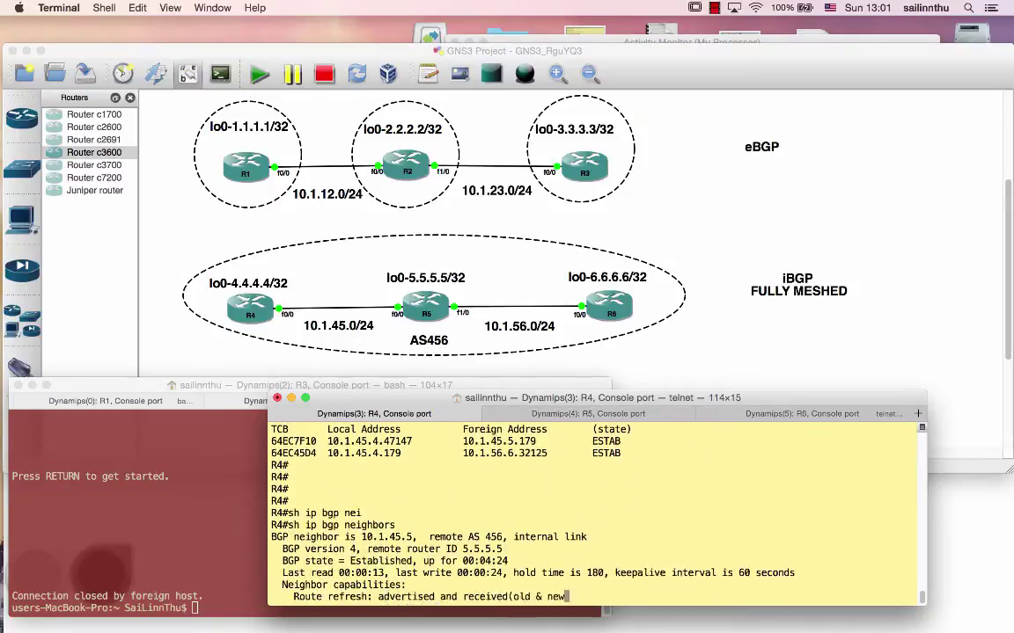
key(Return)
key(Return)
key(Return)
key(Return)
key(Return)
key(Return)
key(Return)
key(Return)
key(Return)
key(Return)
key(Return)
key(Return)
key(Return)
key(Return)
key(Return)
key(Return)
key(Return)
key(Return)
key(Return)
key(Return)
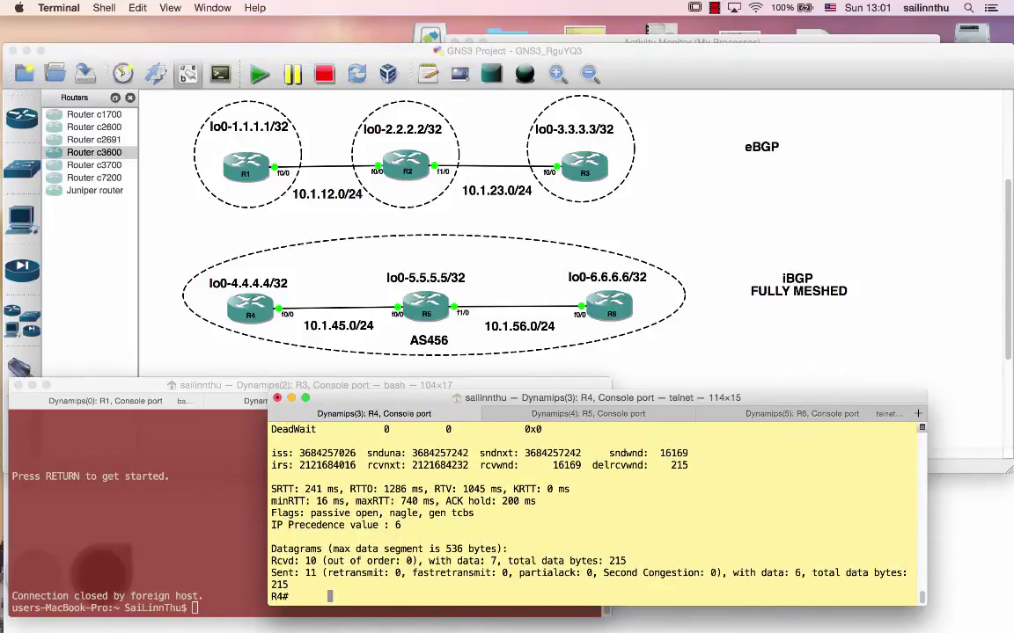
Step: Reset R4's BGP session with 'clear ip bgp 10.1.56.6'
key(Return)
key(Return)
text(cle)
key(Tab)
text(ip bg)
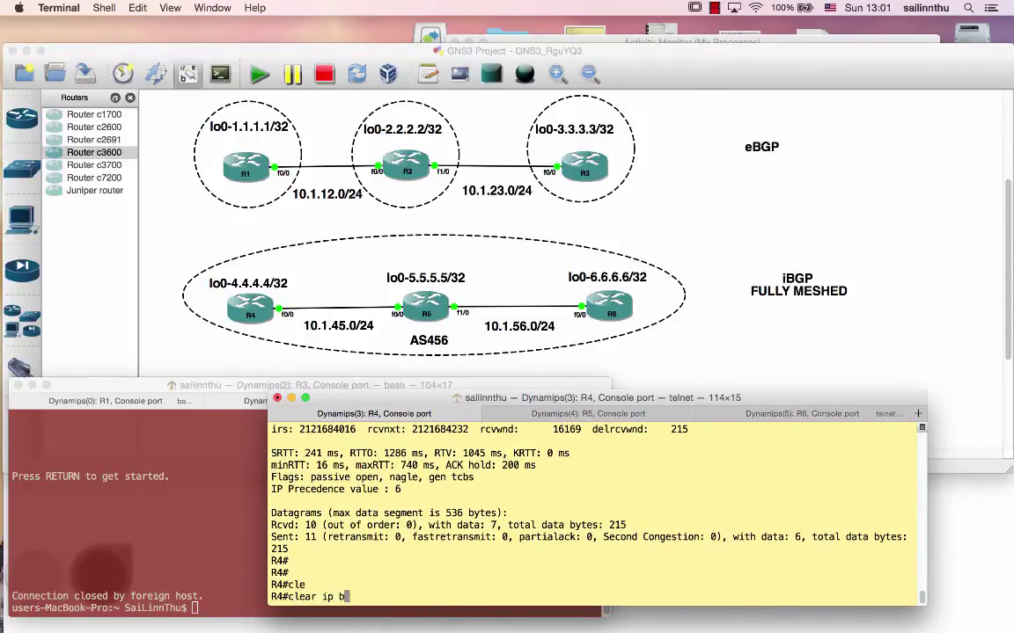
key(Tab)
text(nei)
key(Tab)
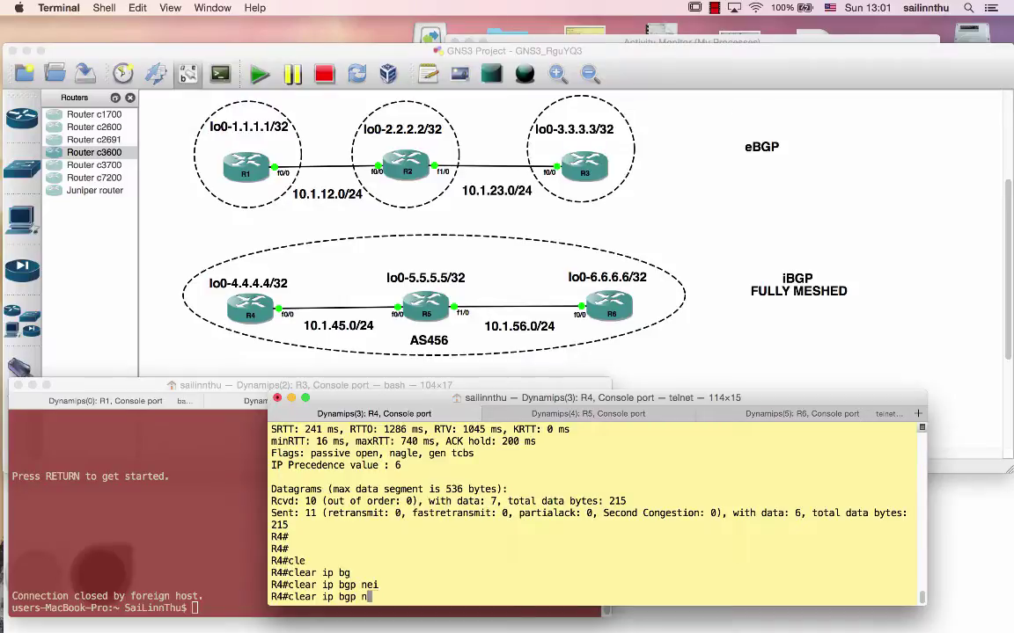
text(?)
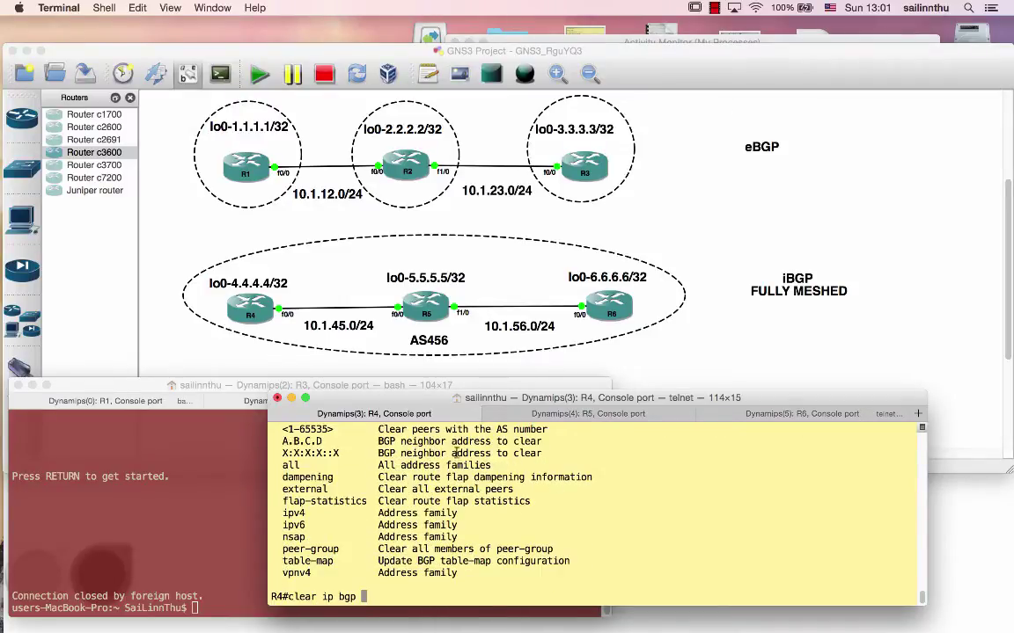
text(10.1.56.6)
key(Return)
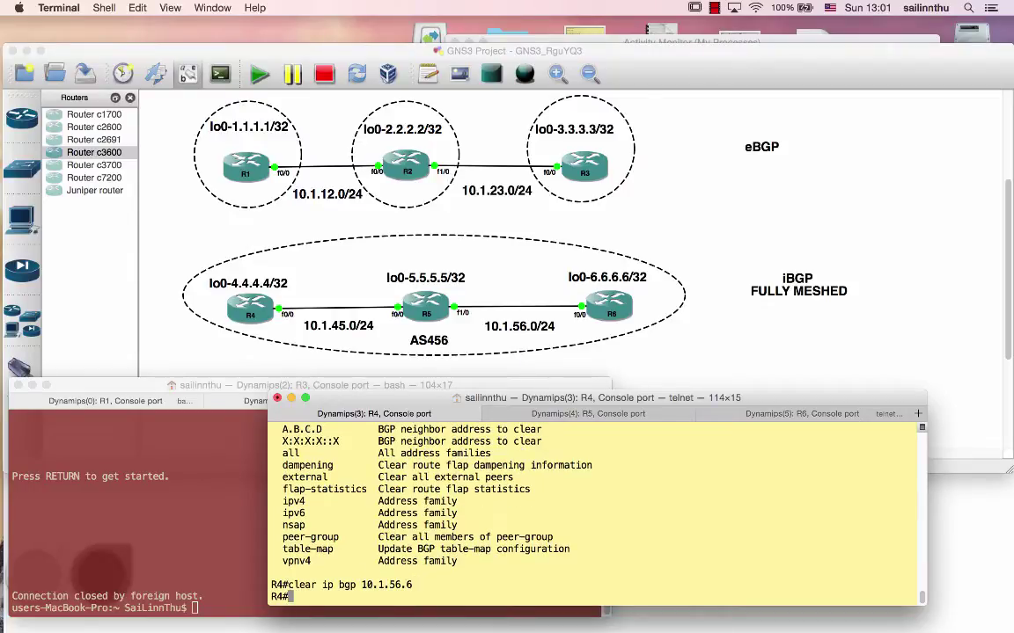
Step: Reset R6's BGP session with 'clear ip bgp 10.1.45.4', then return to R4
key(super+3)
text(cle)
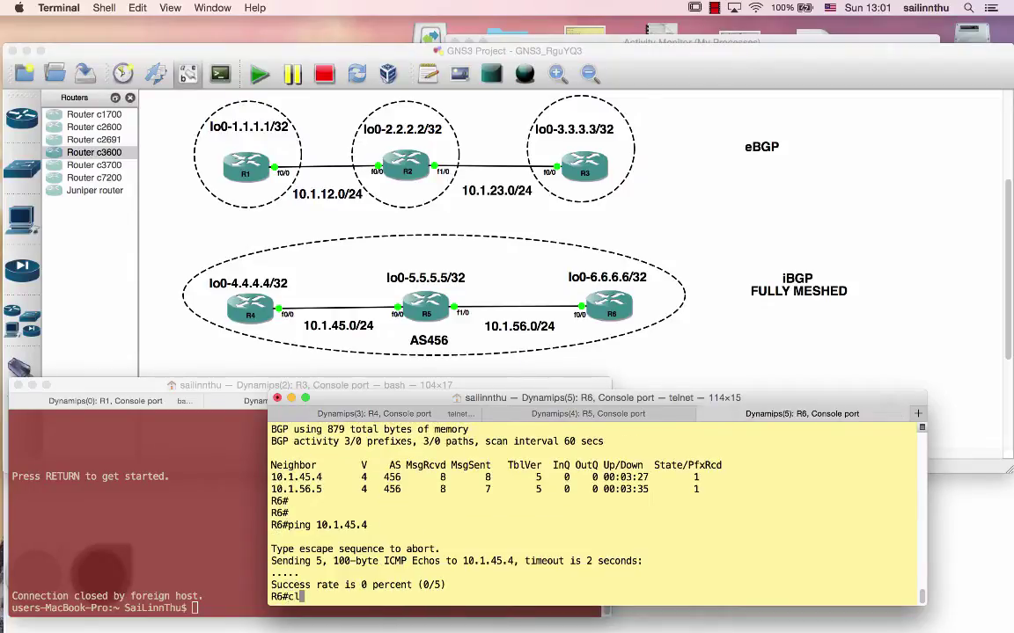
key(Tab)
text(ip b)
key(Tab)
text(10.1.)
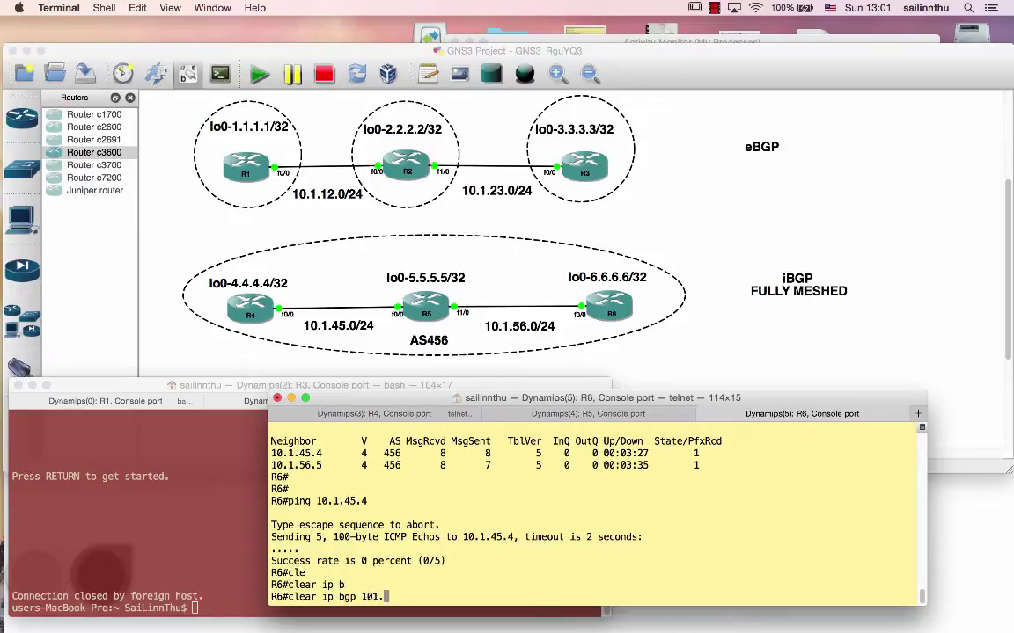
text(45.4)
key(Return)
key(super+shift+bracketleft)
key(super+shift+bracketleft)
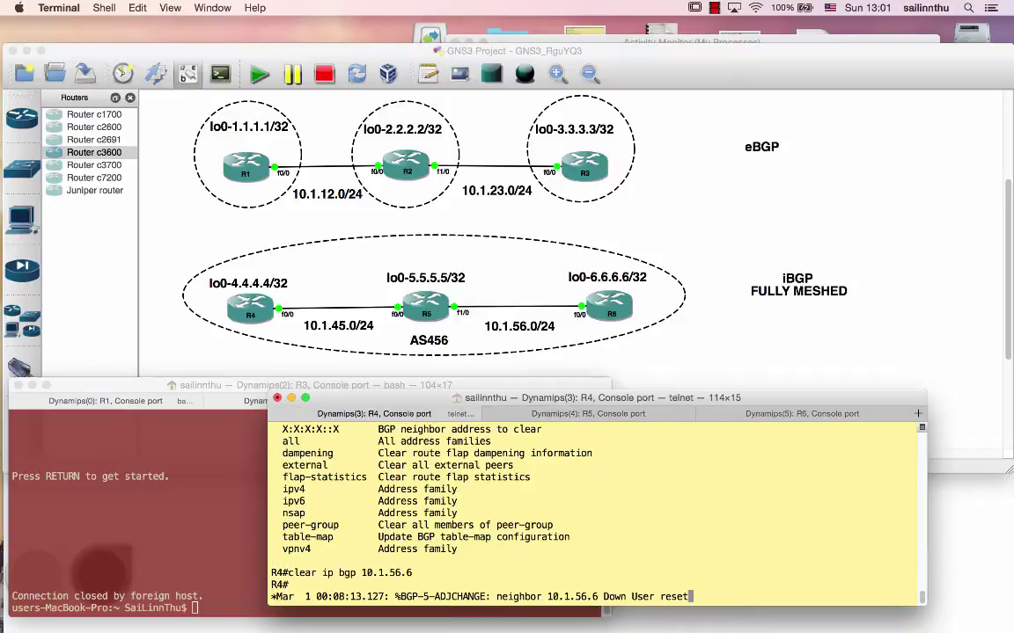
key(Return)
key(Return)
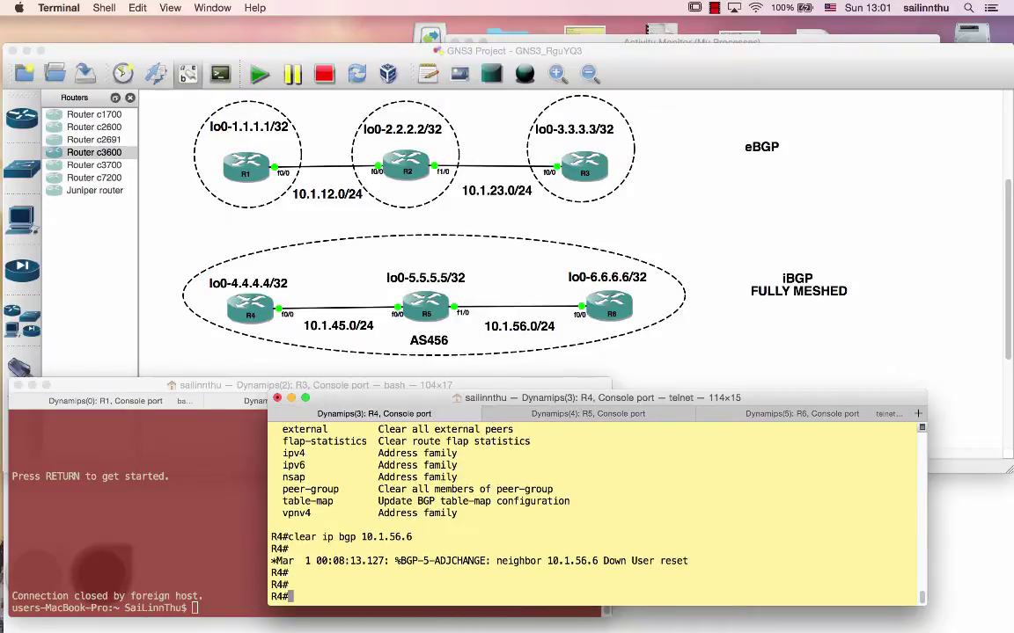
key(Return)
key(Return)
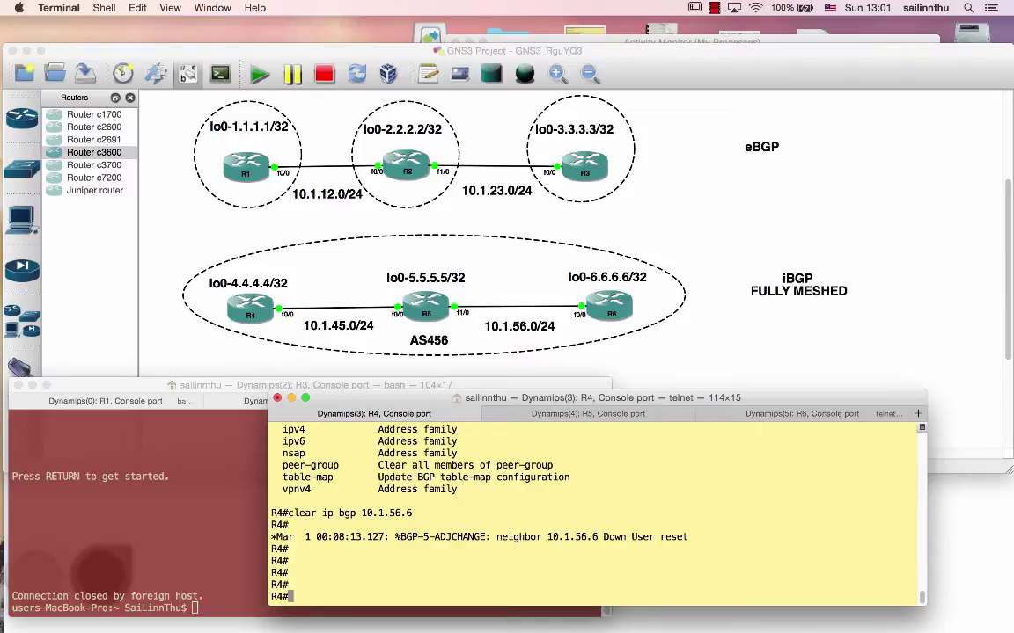
Step: Rerun 'sho tcp brief' on R4 and mark the 10.1.56.6 connection stuck in FINWAIT1
text(sho tcp brief)
key(Return)
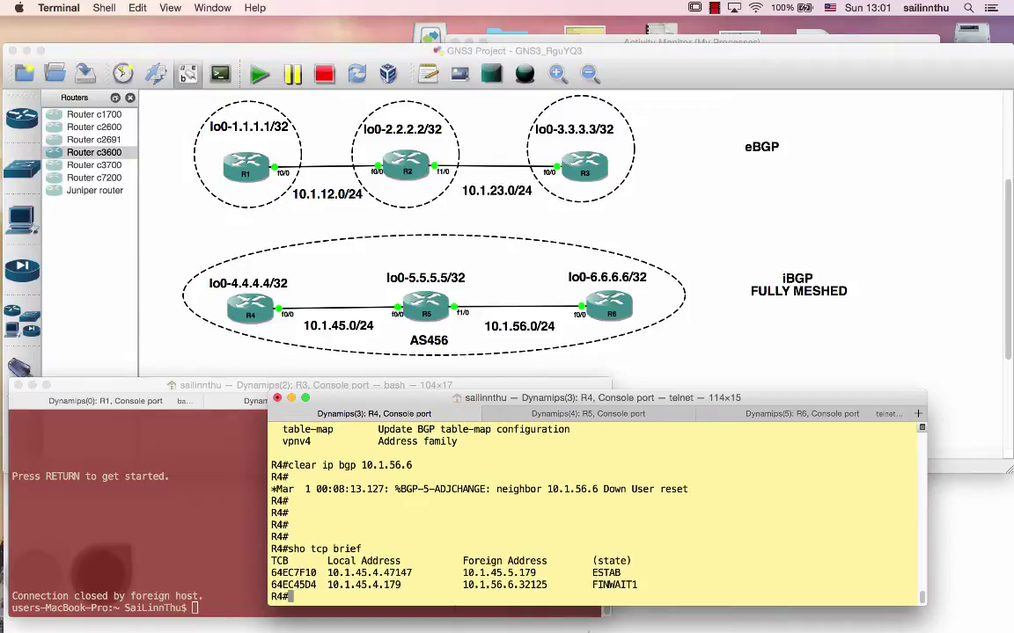
drag(325, 585, 401, 585)
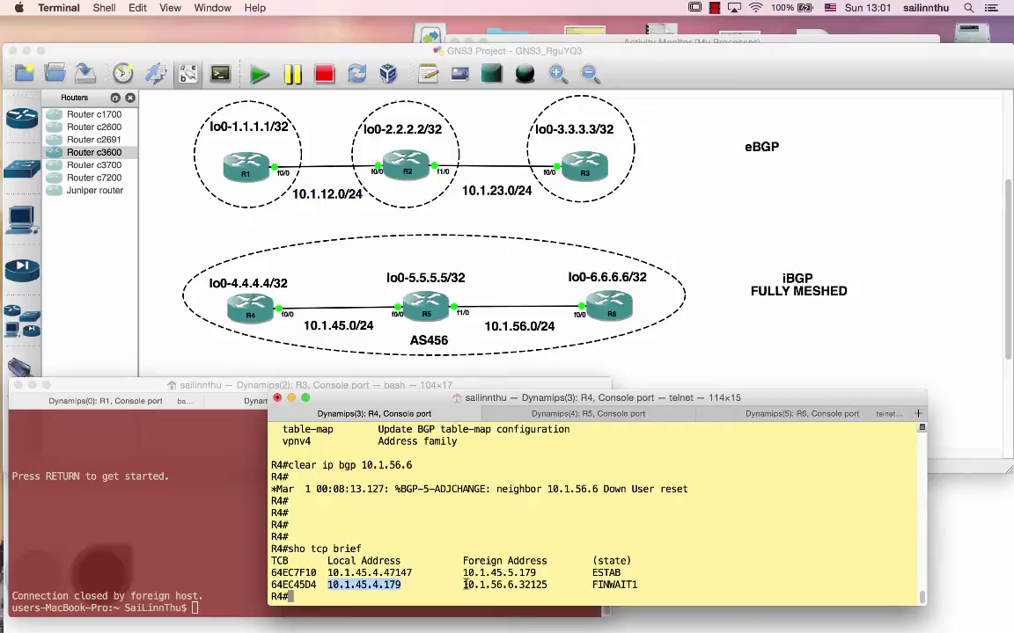
drag(462, 585, 643, 585)
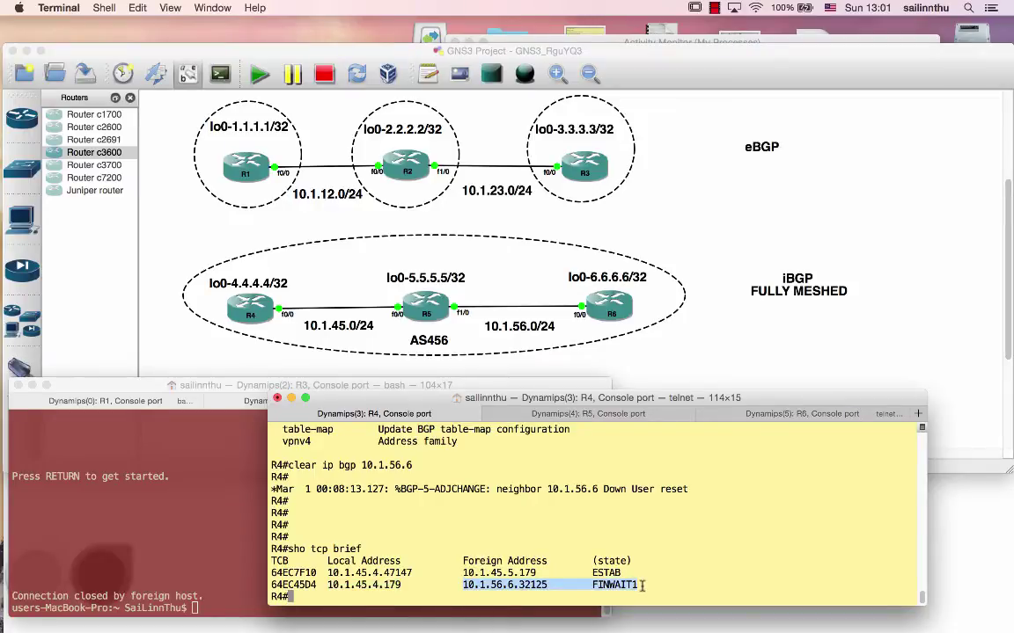
Step: Show R4's BGP running configuration and enter configuration mode
text(sho run | s b)
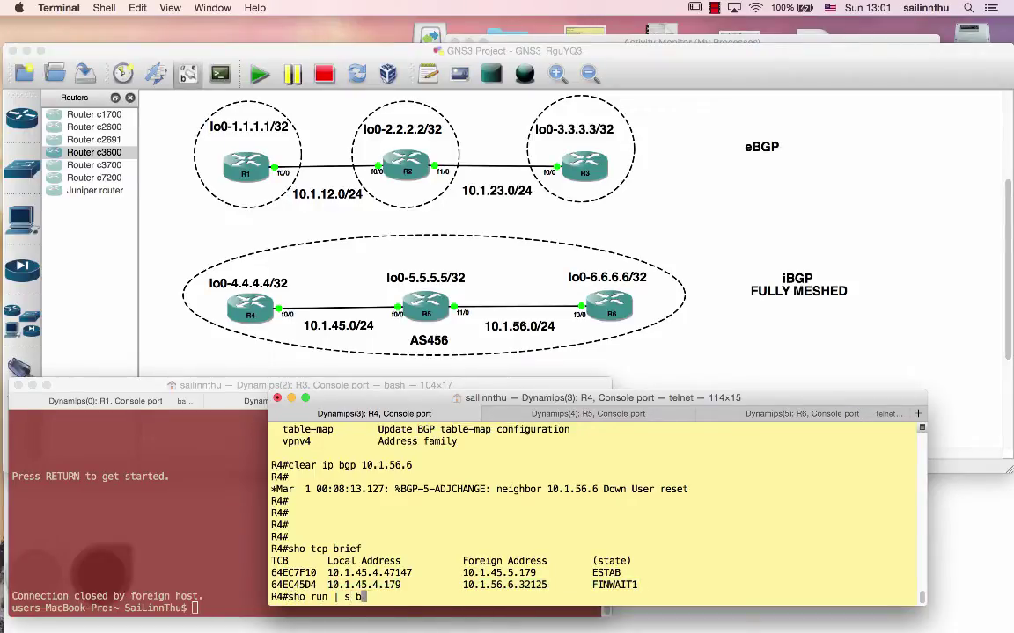
text(gp)
key(Return)
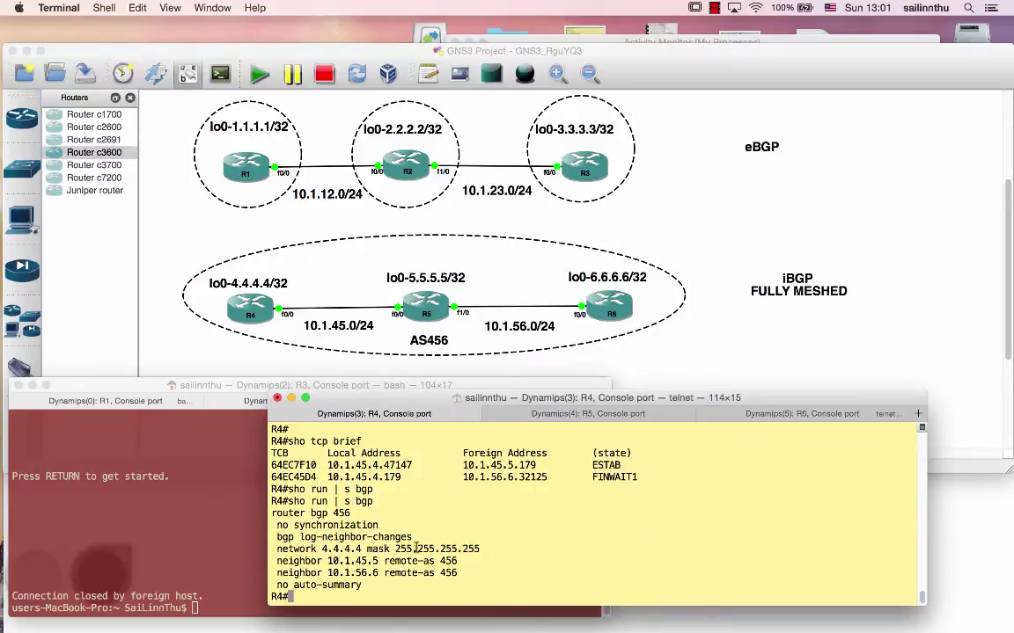
text(conf t)
key(Return)
Step: Configure 'router ospf 1' on R4 with network 10.1.45.4 0.0.0.0 area 0 and exit
text(router ospf 1)
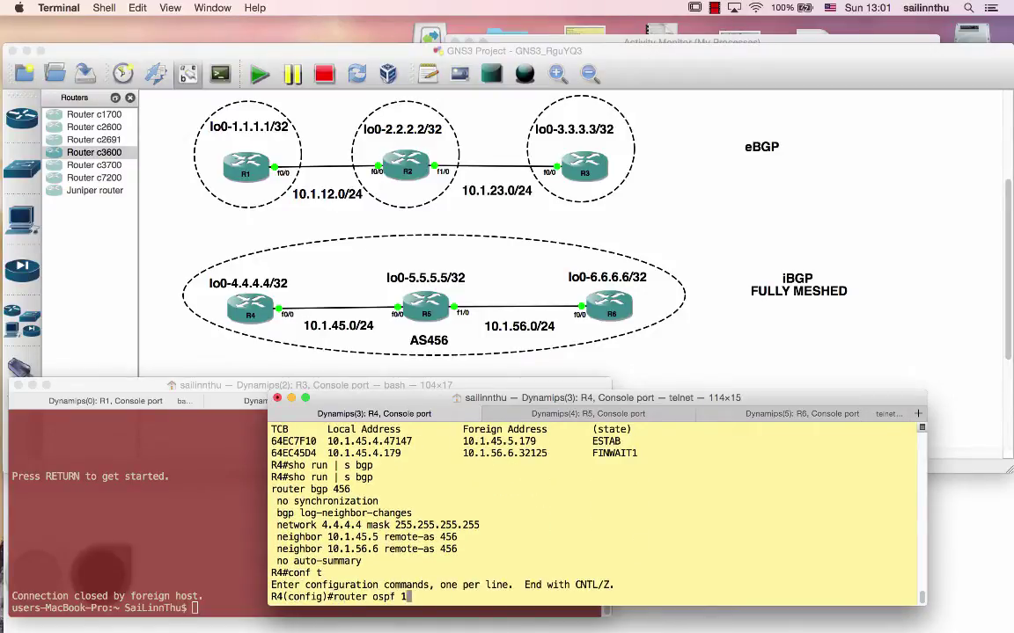
key(Return)
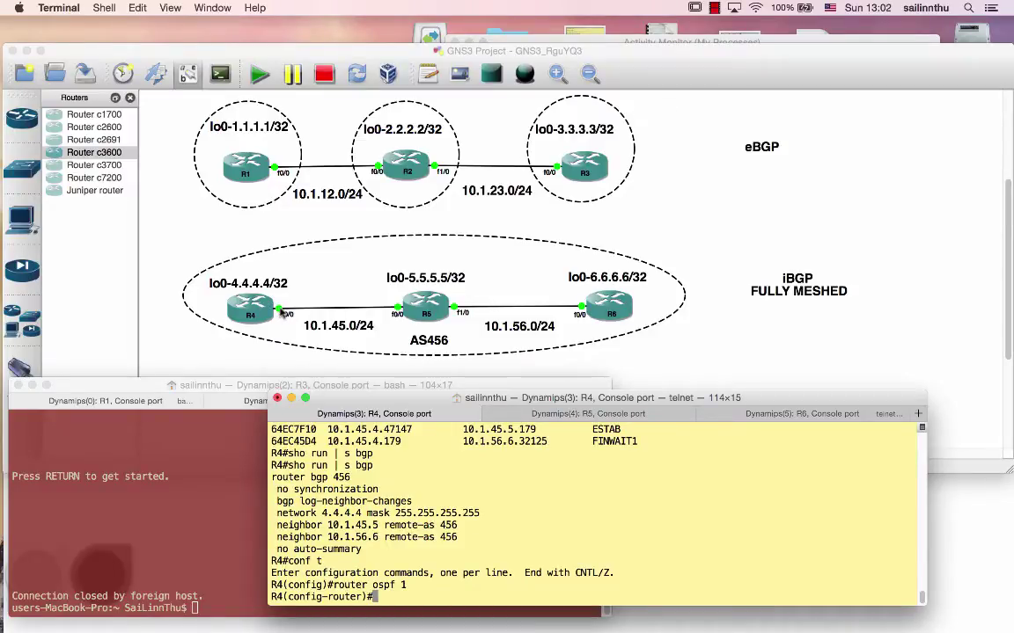
text(net 10.1.45)
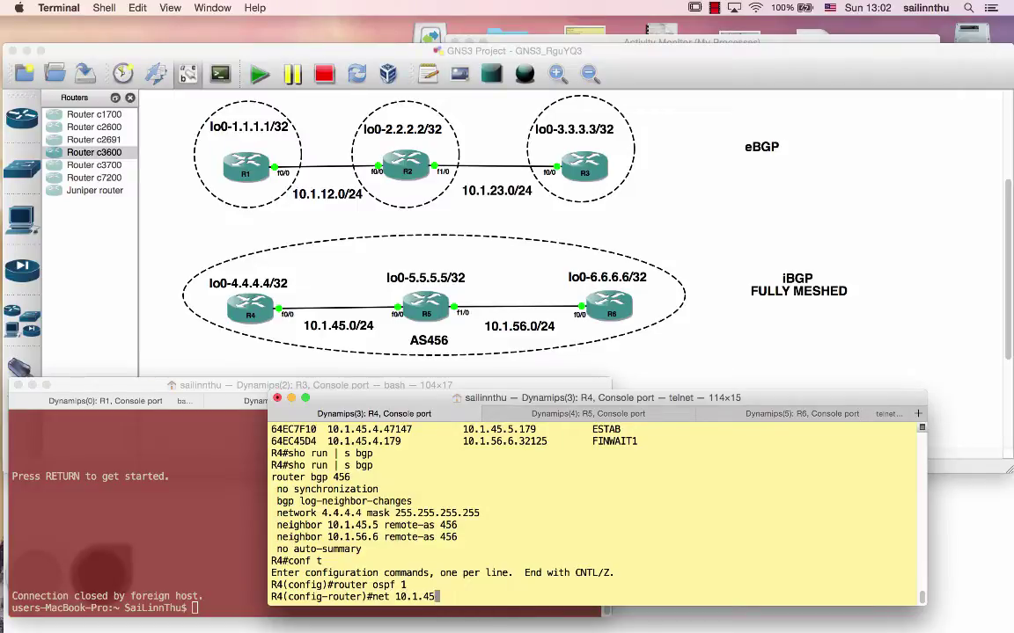
text(.4 0.0.0.0 area 0)
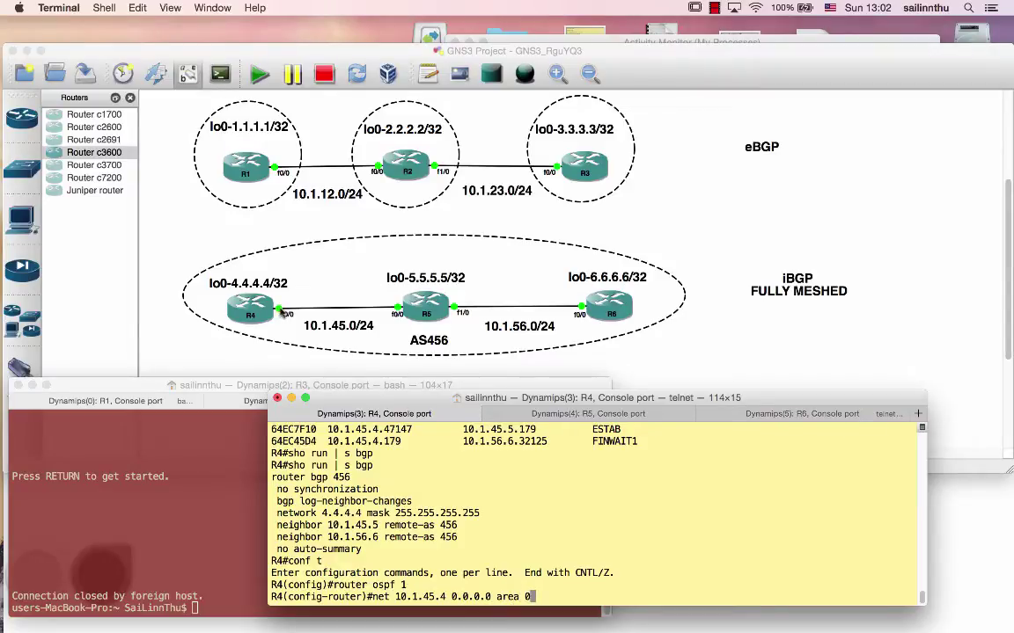
key(Return)
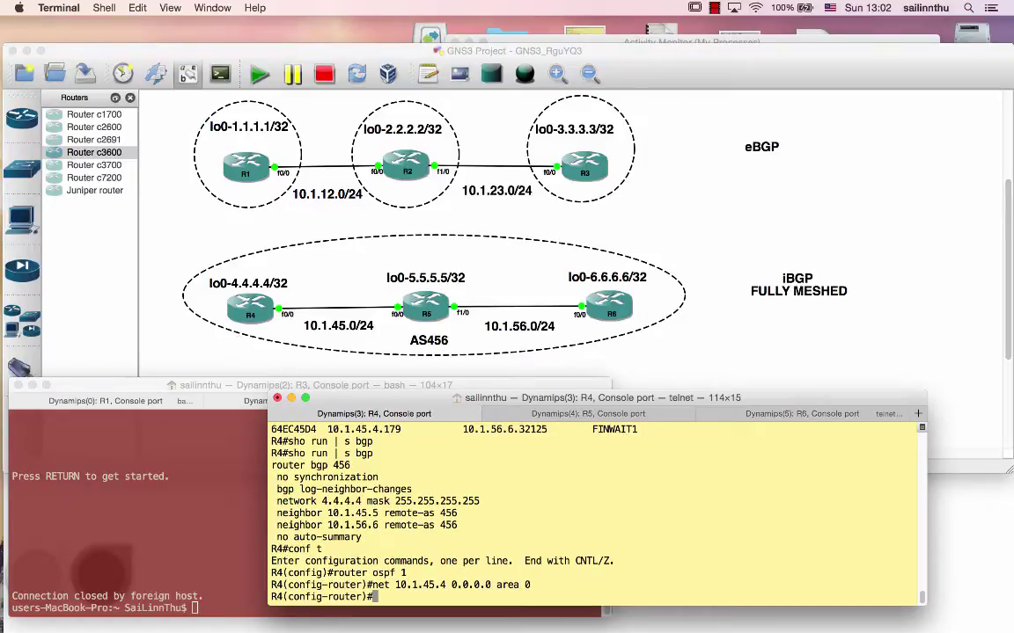
text(end)
key(Return)
key(super+shift+bracketright)
Step: Put R5's f0/0 and f1/0 interfaces into OSPF 1 area 0
key(Return)
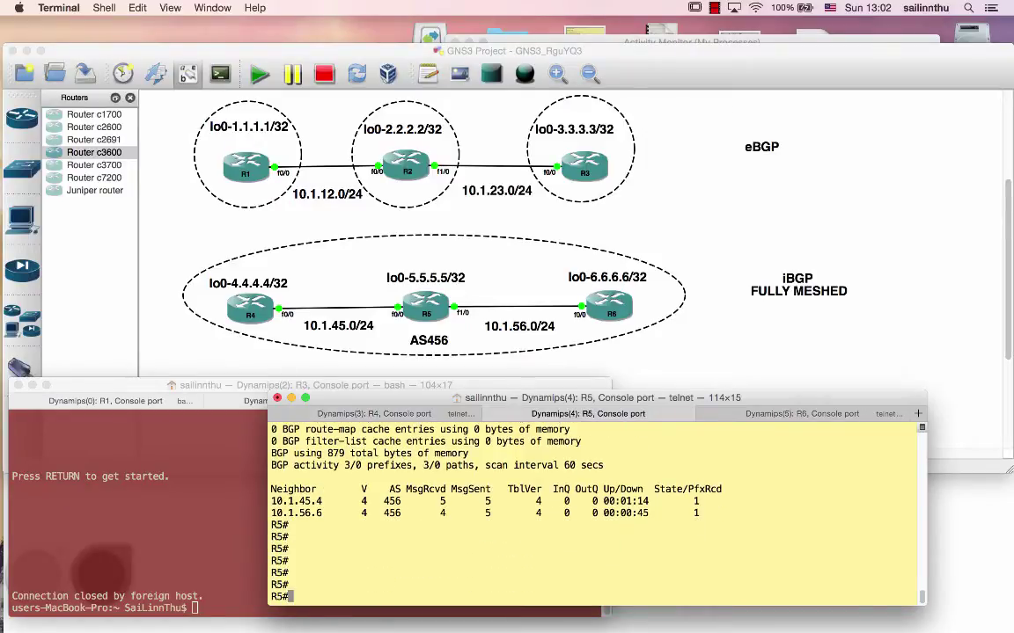
text(conf t)
key(Return)
text(int f0/)
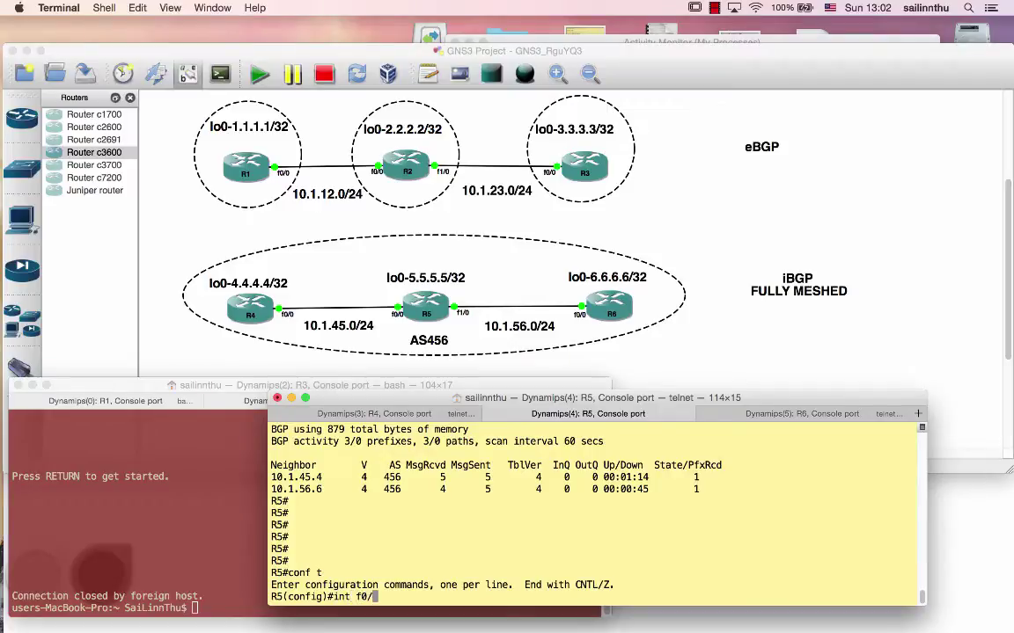
text(0)
key(Return)
text(ip ospf 1 a)
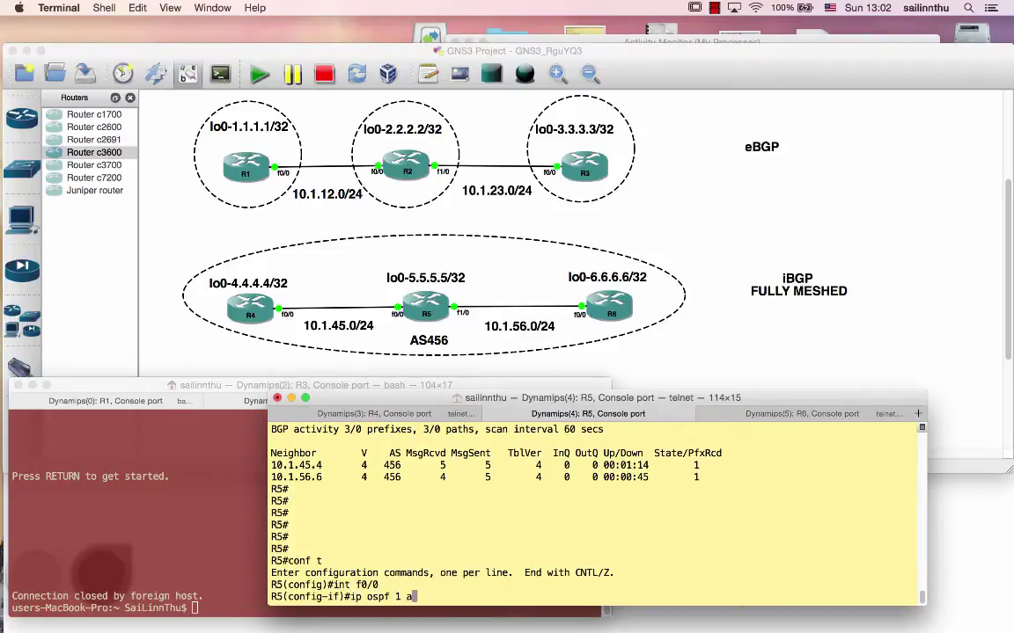
text( 0)
key(Return)
text(int f1/0)
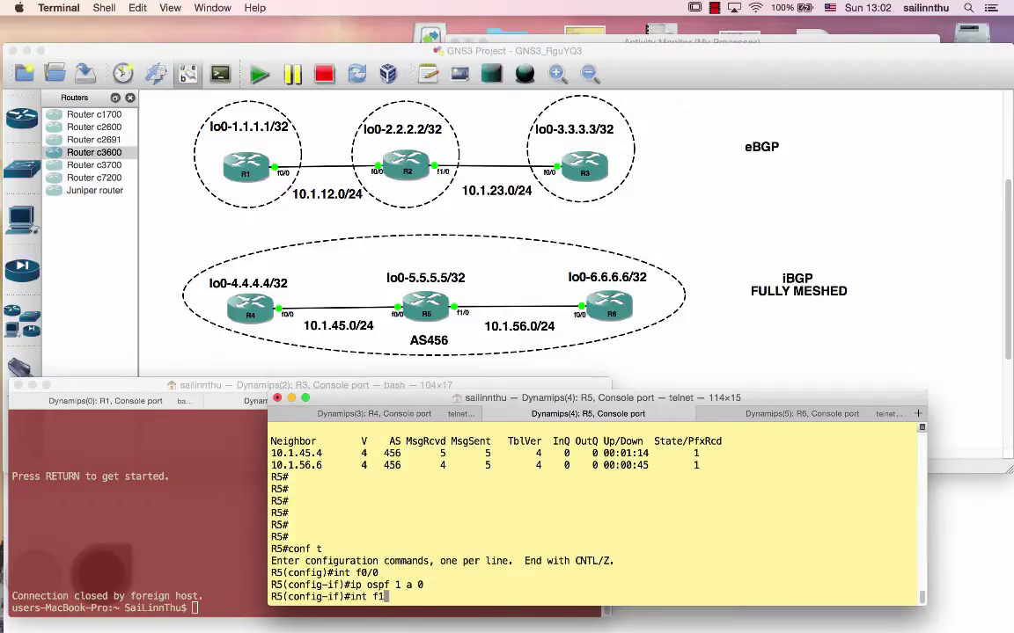
key(Return)
text(ip ospf 1 a 0)
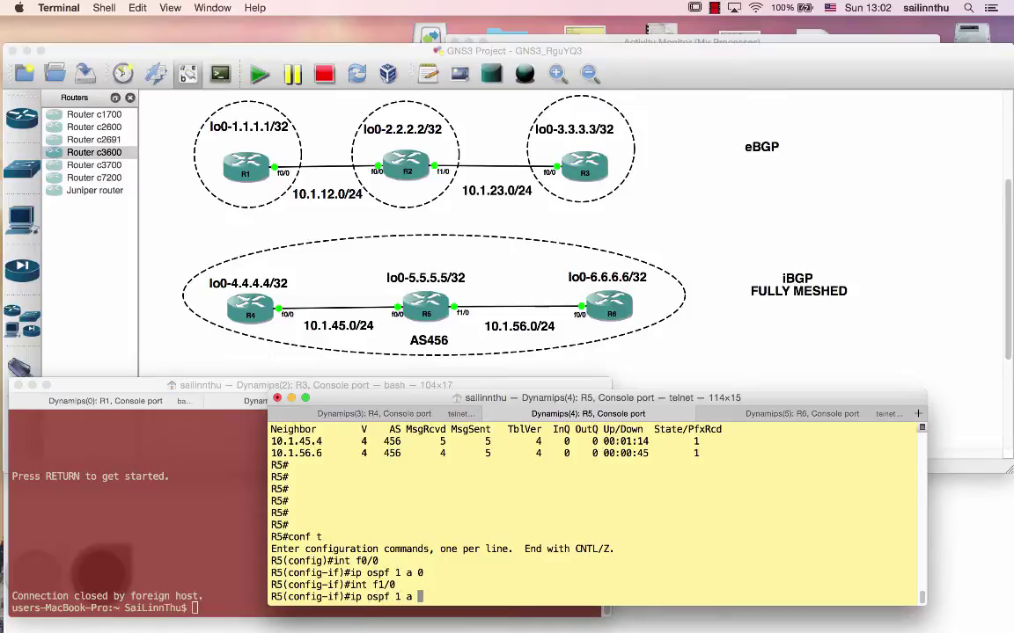
key(Return)
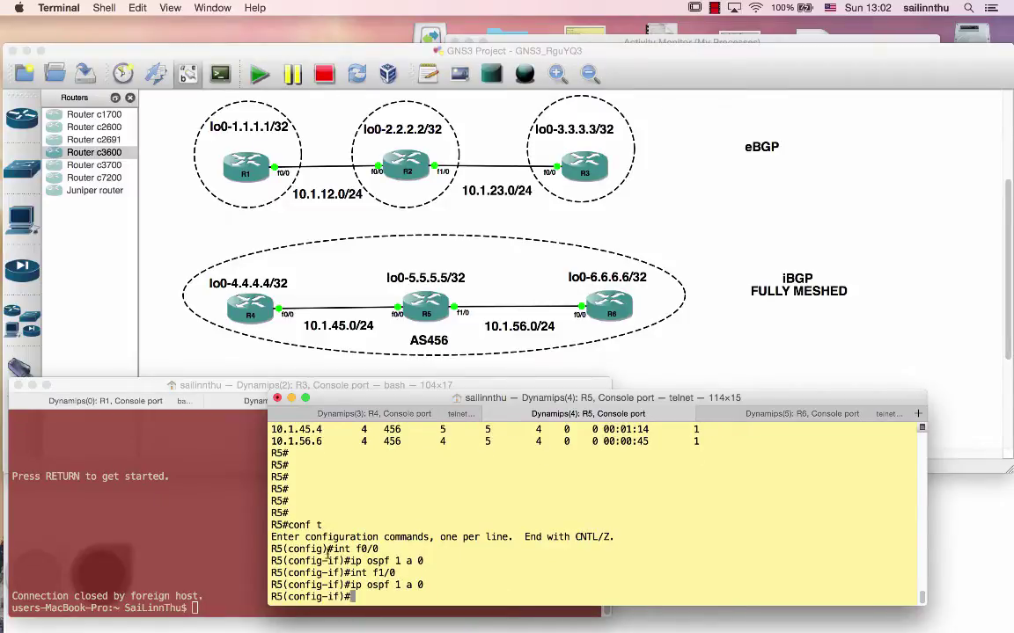
Step: Review R4's OSPF lines, then enable 'ip ospf 1 area 0' on R6's f0/0
click(418, 418)
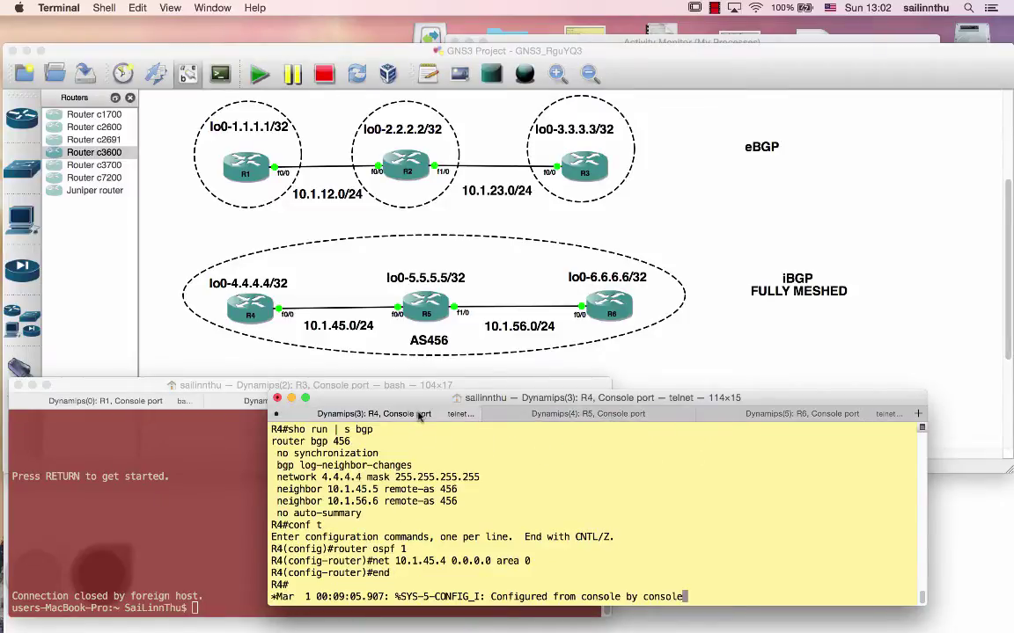
drag(335, 549, 522, 578)
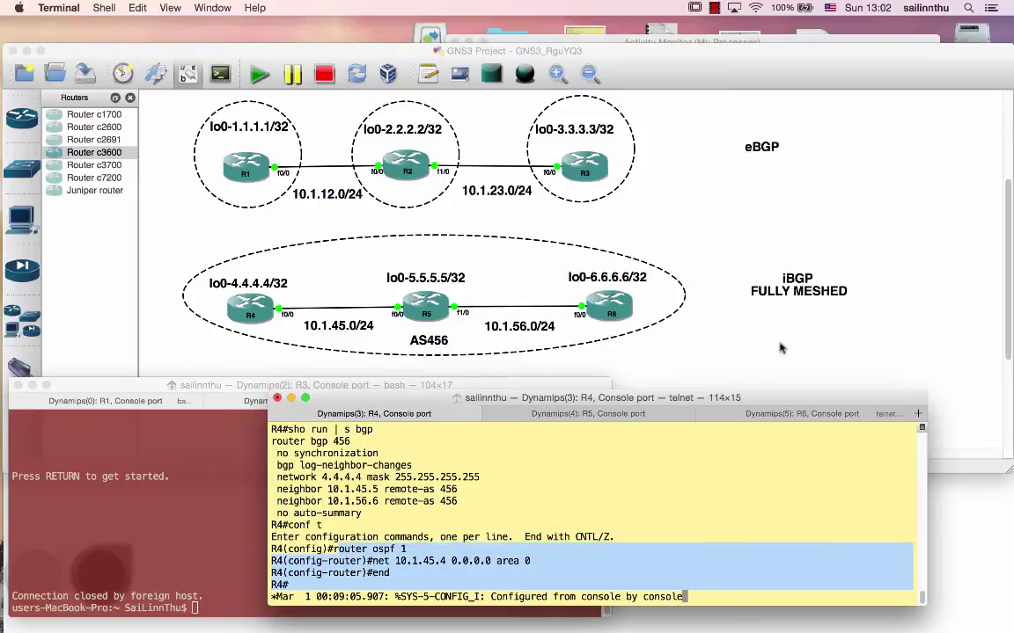
click(796, 413)
key(Return)
key(Return)
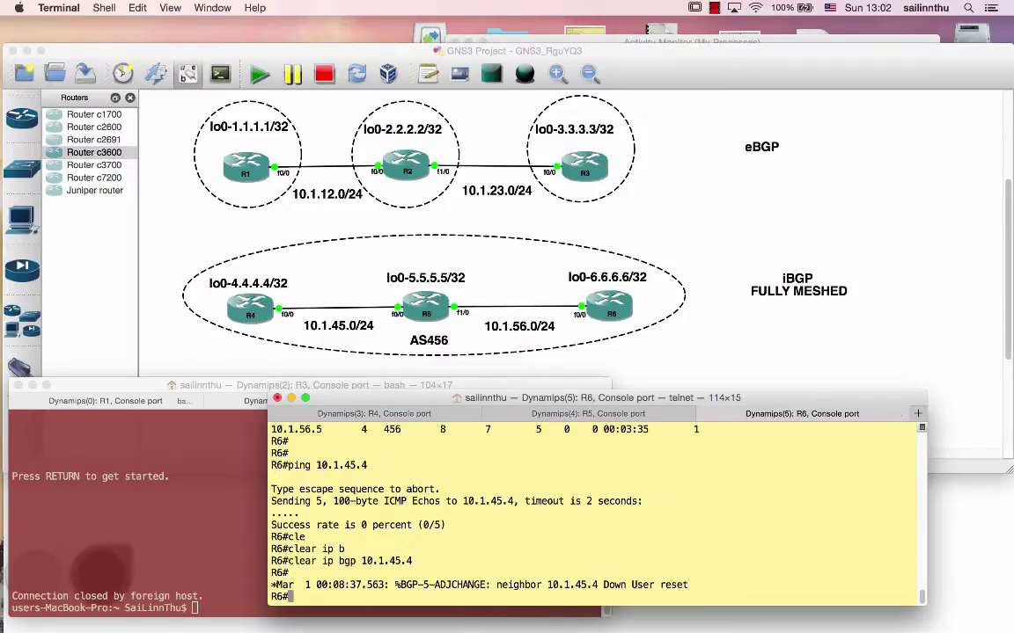
text(onf t)
key(Return)
text(conf t)
key(Return)
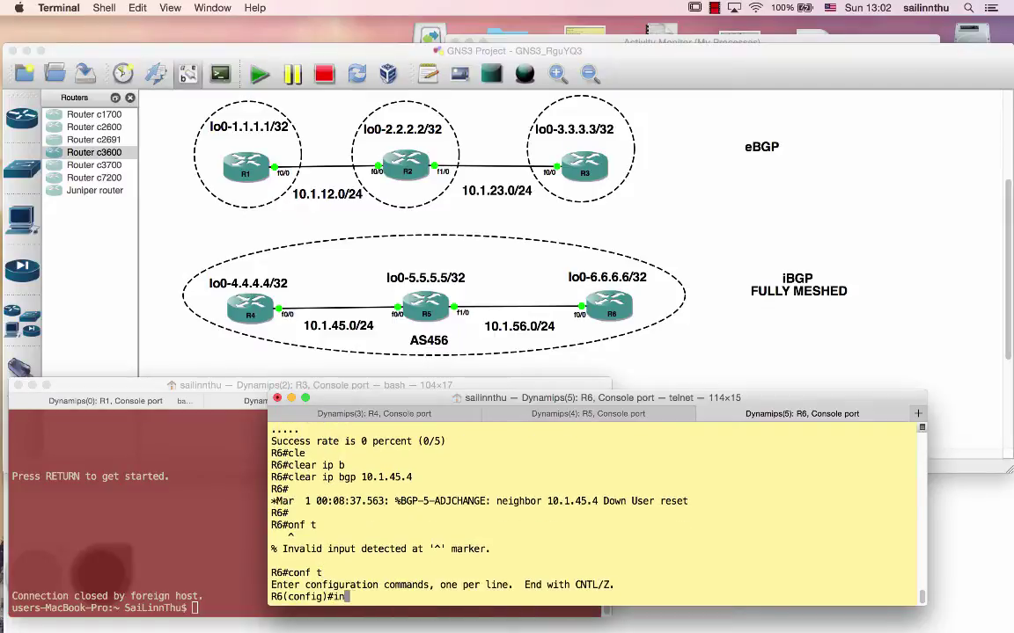
text(int f0/0)
key(Return)
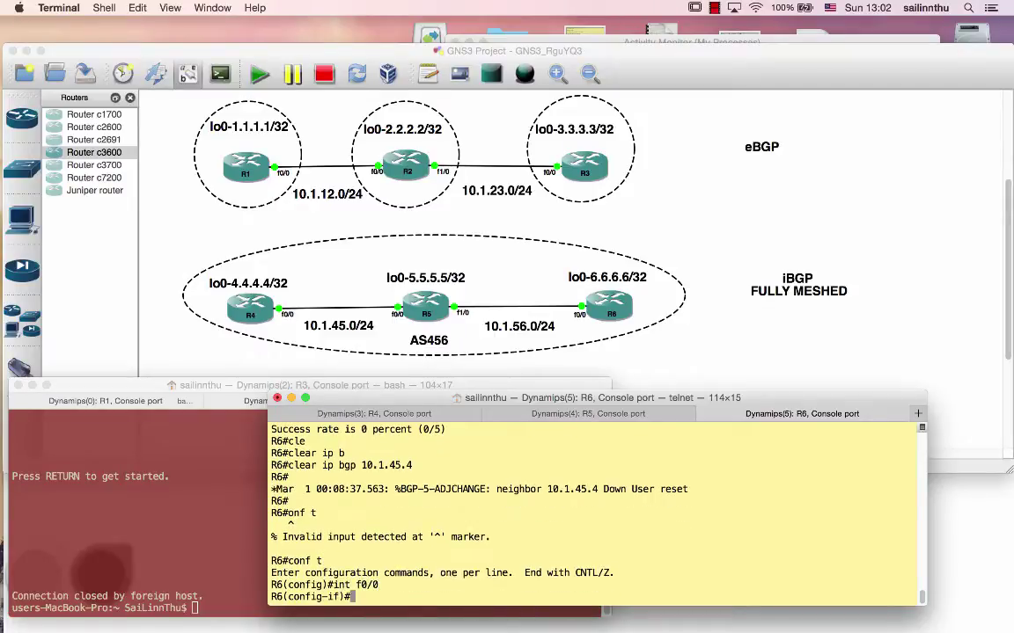
text(ip ospf 1 area 0)
key(Return)
Step: Return to R4's console and type 'sh ip route'
key(super+shift+bracketleft)
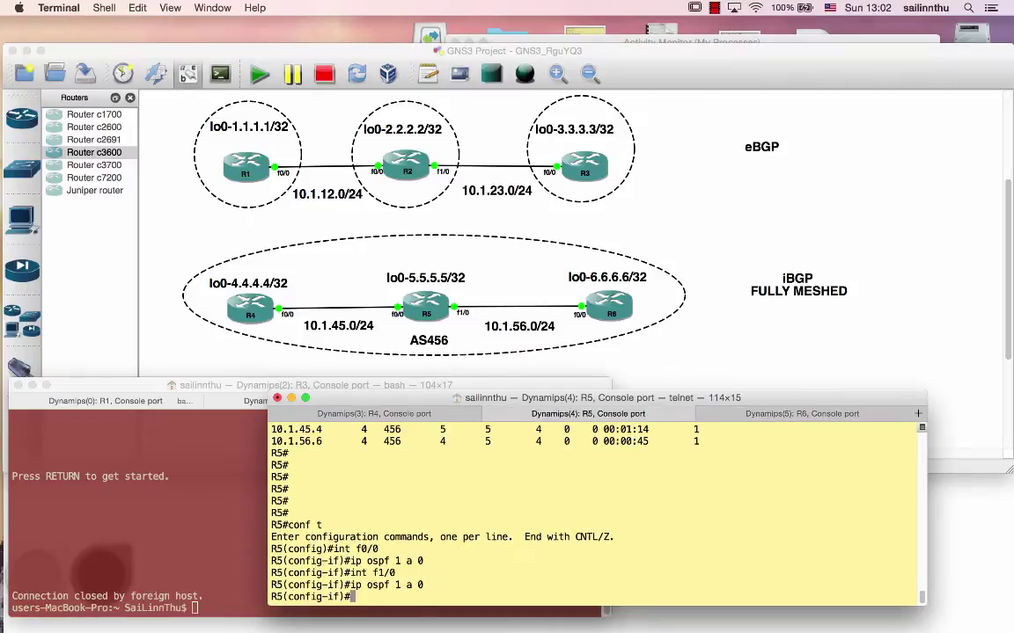
key(super+shift+bracketleft)
text(sh ip route)
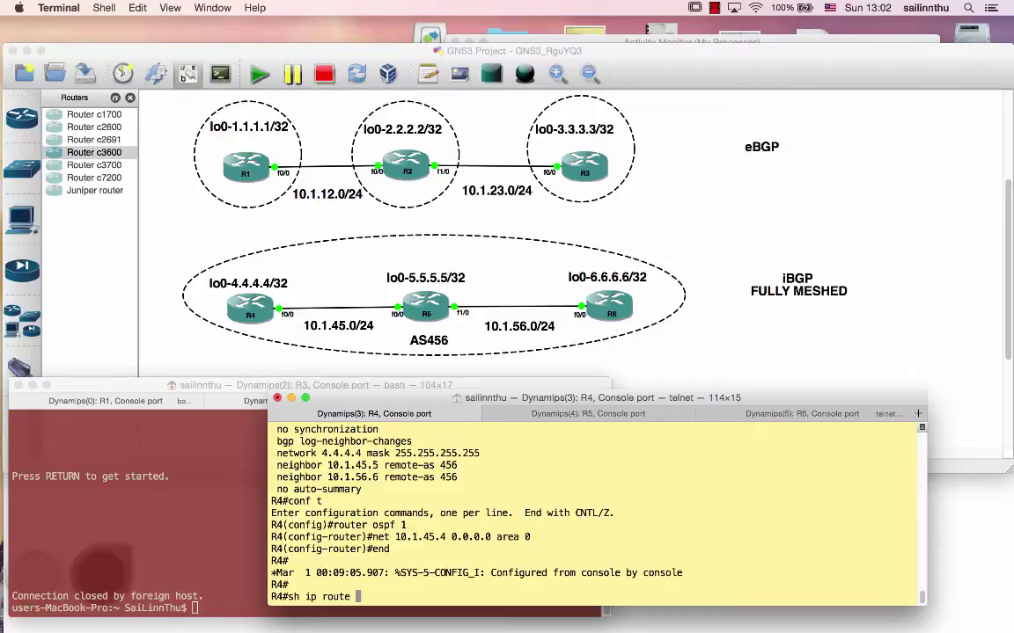
Step: On R4, list the BGP-learned routes and the BGP neighbour summary
text(bgp)
key(Return)
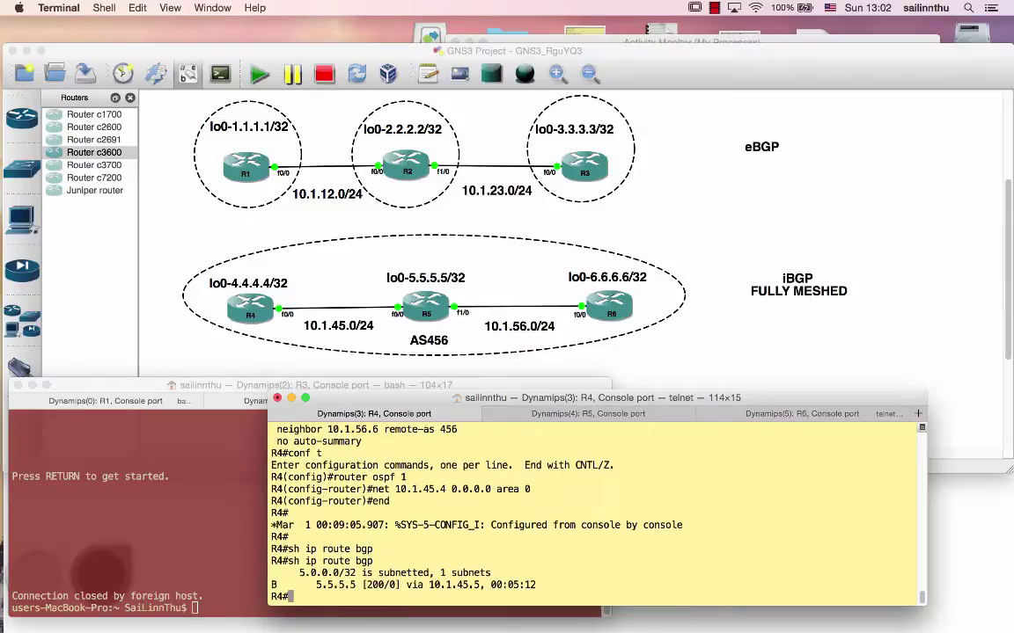
text(sh ip bgp su)
key(Tab)
key(Return)
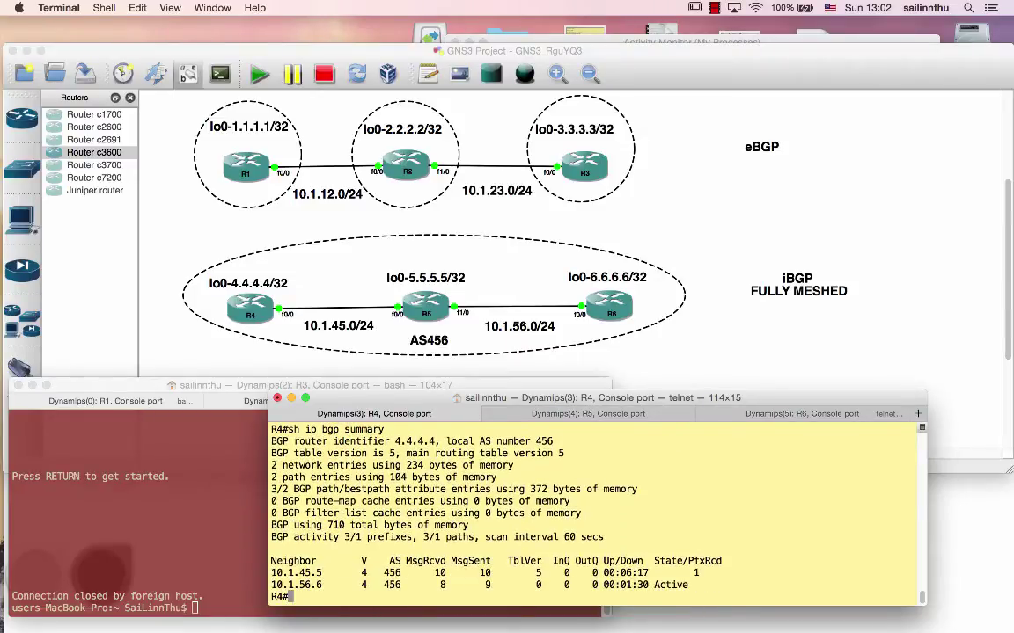
key(Return)
Step: Display R4's routing table and confirm OSPF neighbour 5.5.5.5 is FULL
text(sh ip route)
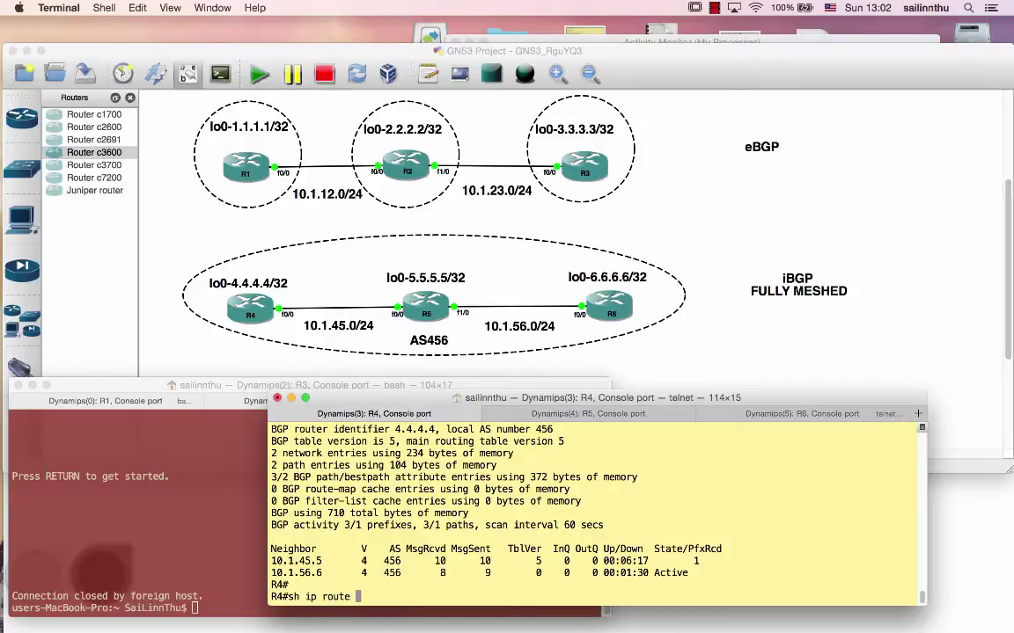
key(Return)
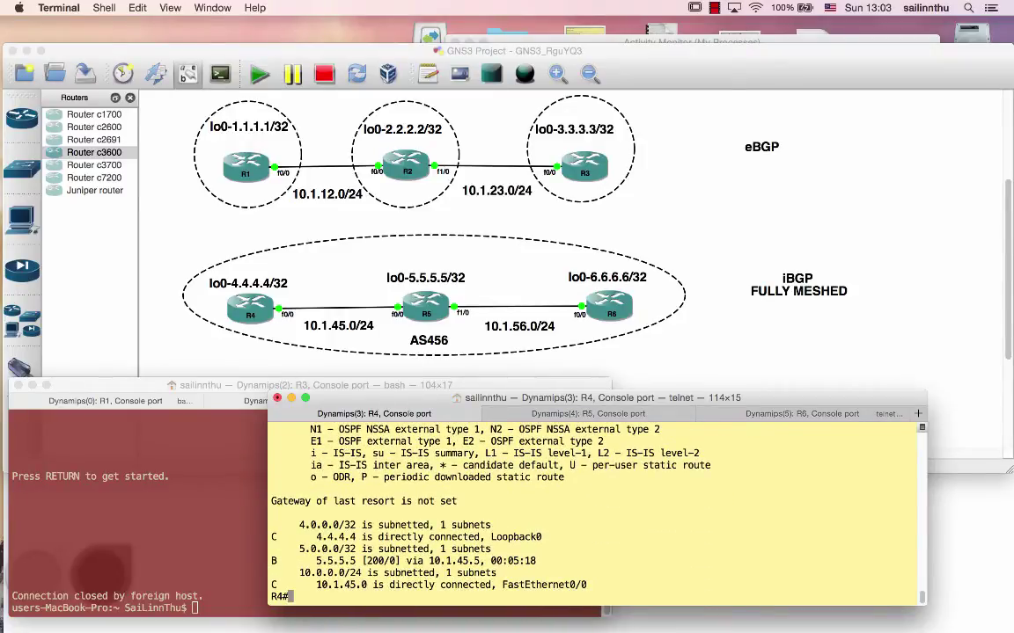
key(Return)
key(Return)
key(Return)
text(sh ip bgp)
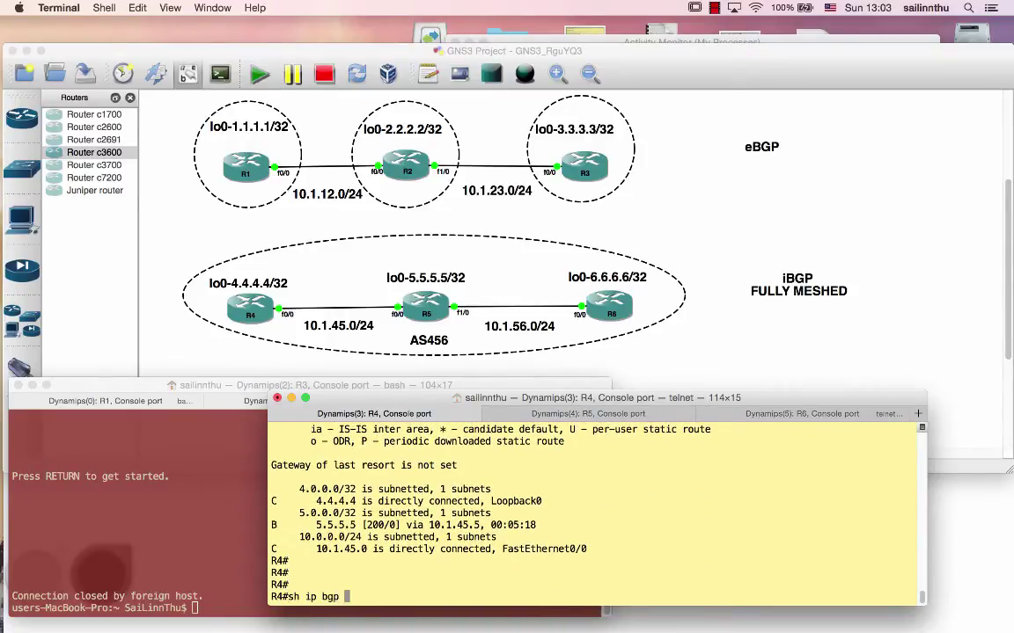
key(BackSpace)
key(BackSpace)
key(BackSpace)
key(BackSpace)
text(ospf)
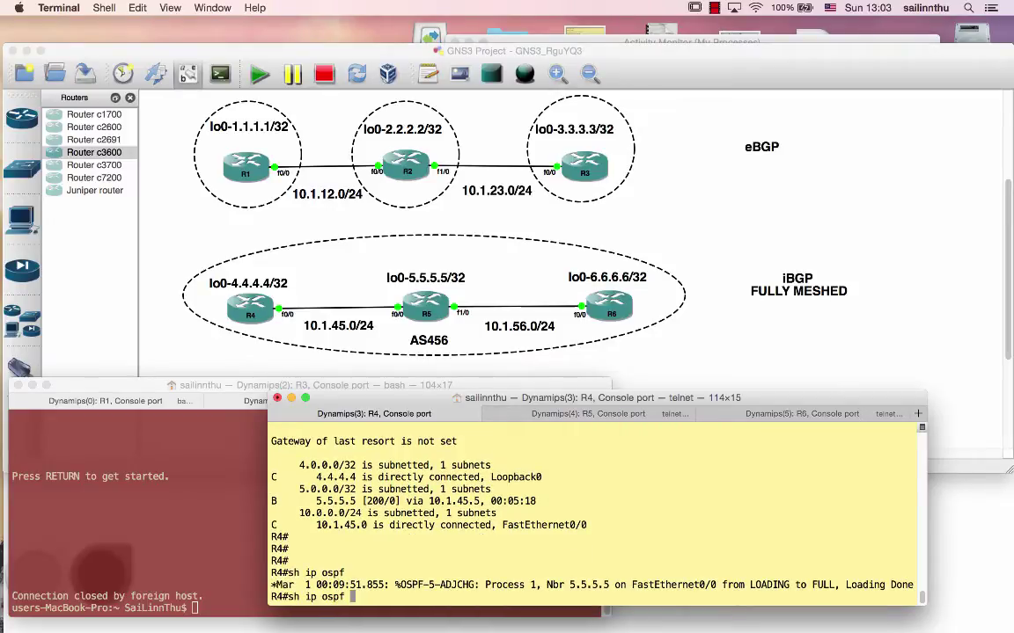
text( nei)
key(Tab)
key(Return)
Step: Recheck R4's routes for 10.1.56.0 via OSPF, then ping 10.1.56.6, which shows two timeouts
key(Return)
key(Return)
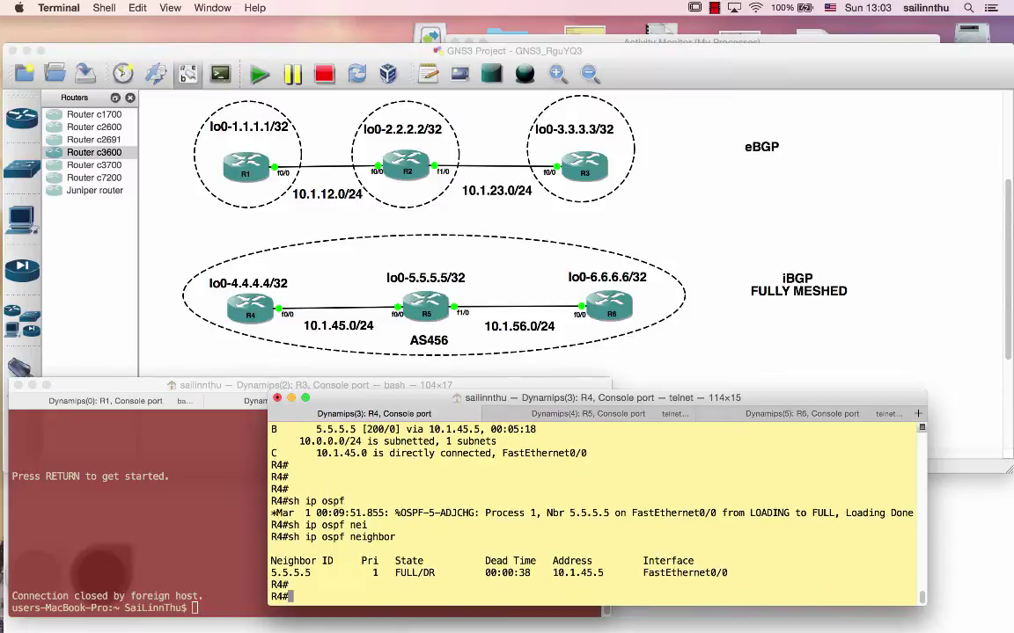
text(sh ip route)
key(Return)
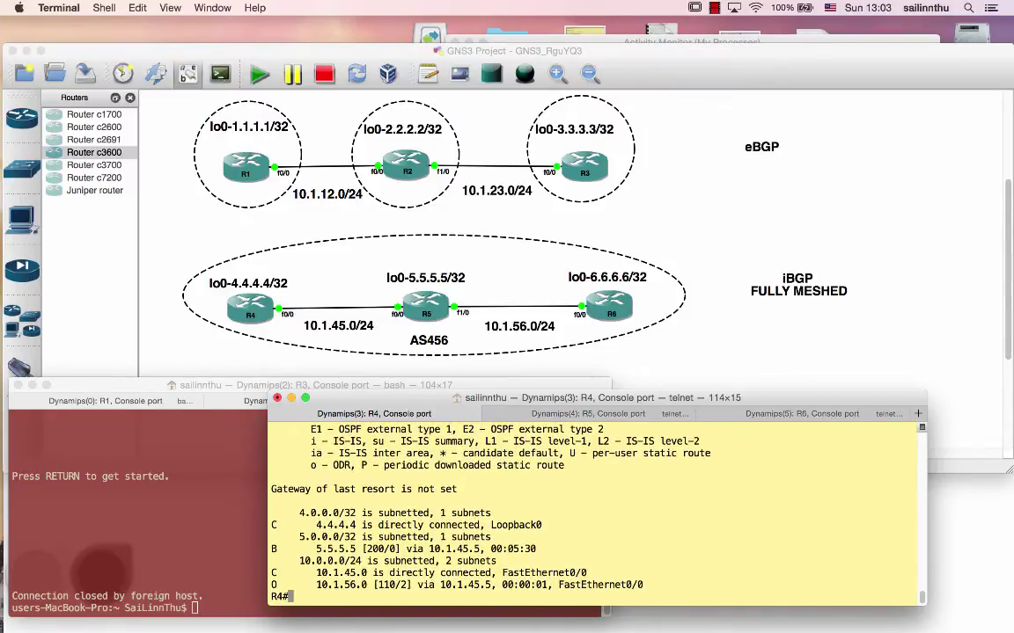
text(ping 10.1.56.6)
key(Return)
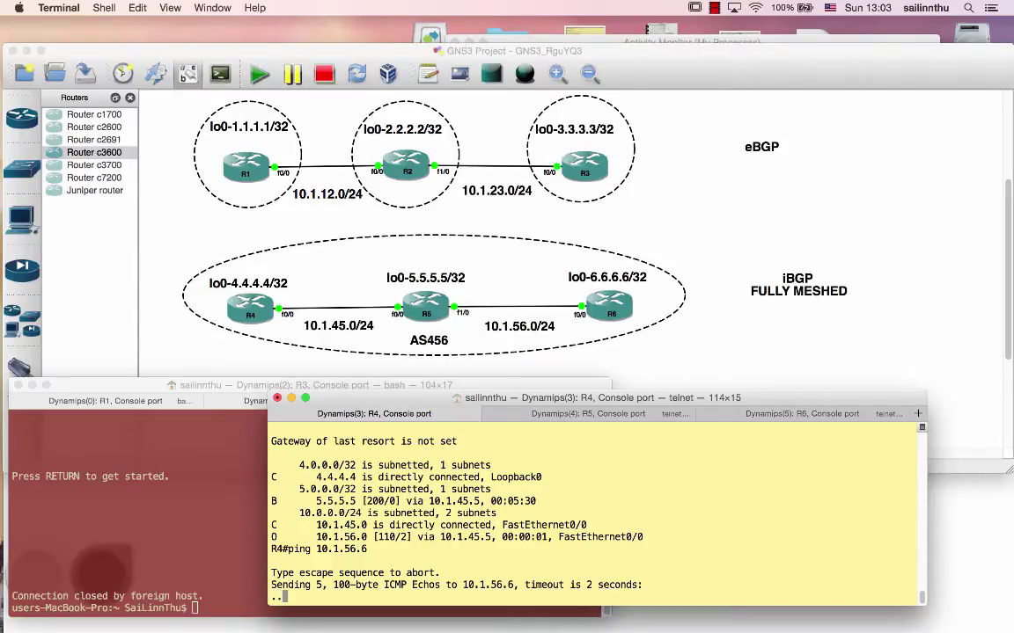
Step: Rerun R4's ping to 10.1.56.6, now succeeding at 100 percent
key(super+shift+bracketright)
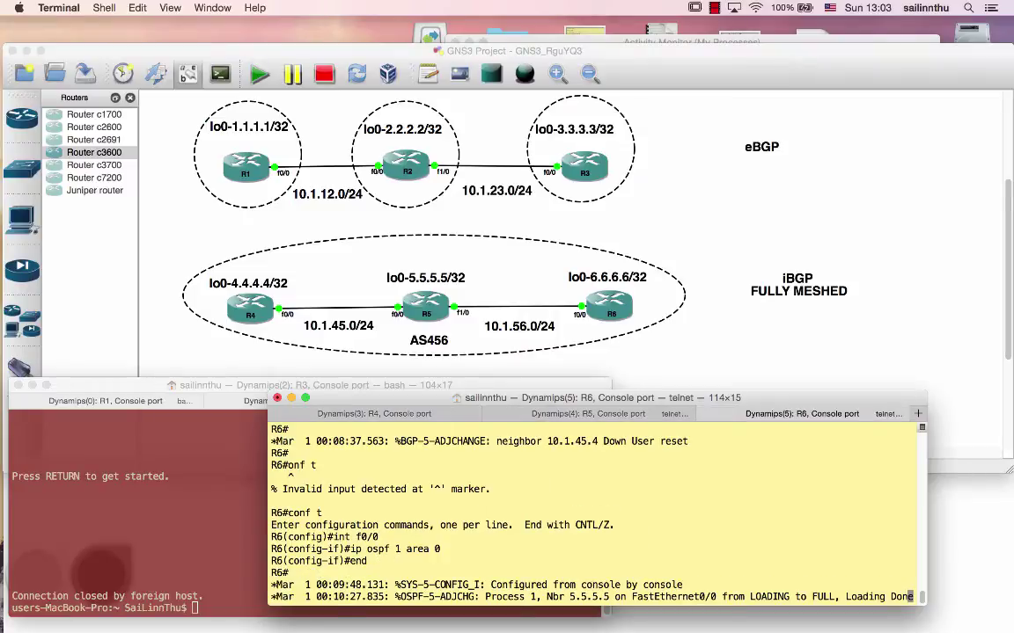
key(super+shift+bracketleft)
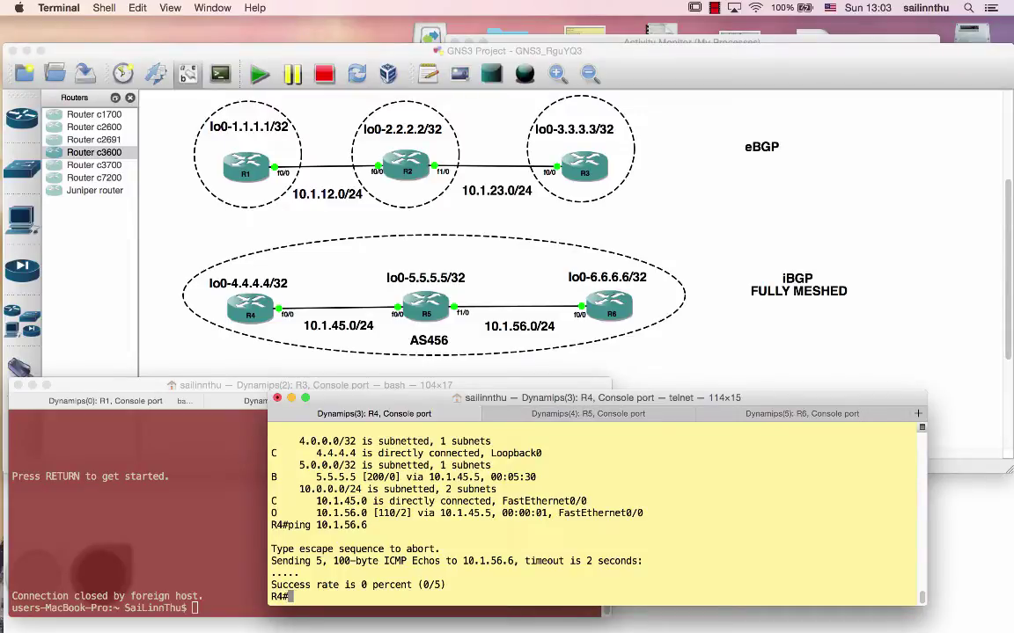
key(Up)
key(Return)
Step: Display R4's routing table, showing BGP routes to 5.5.5.5 and 6.6.6.6
key(Return)
key(Return)
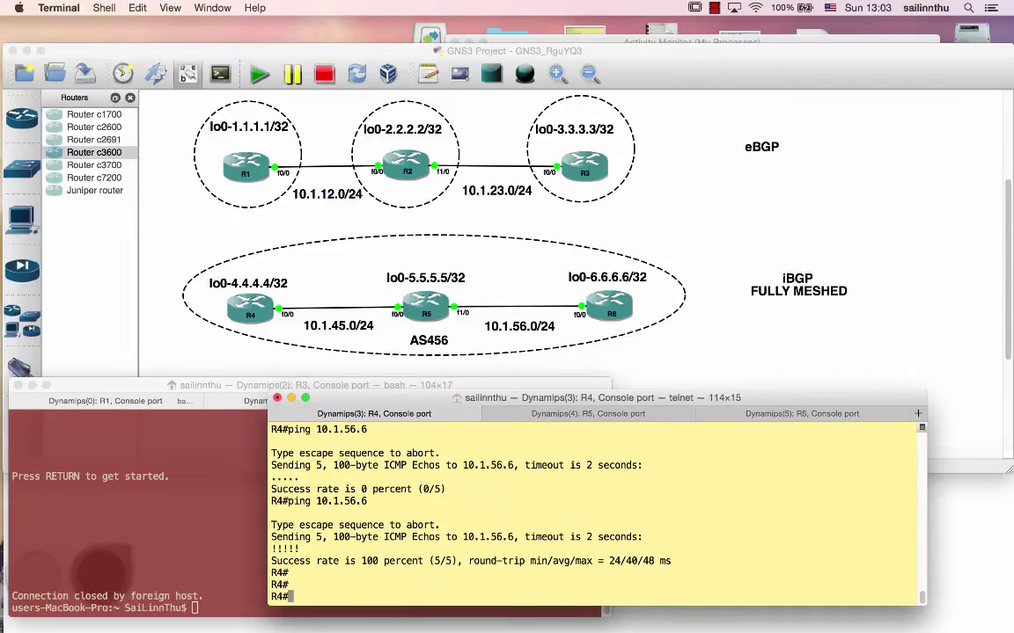
key(Return)
text(sh ip route)
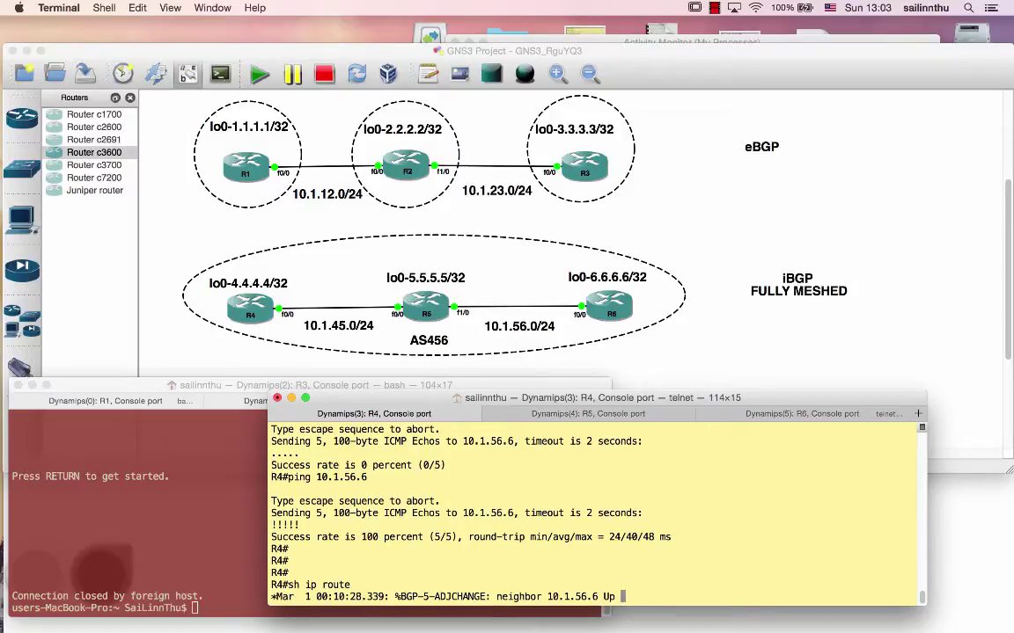
key(Return)
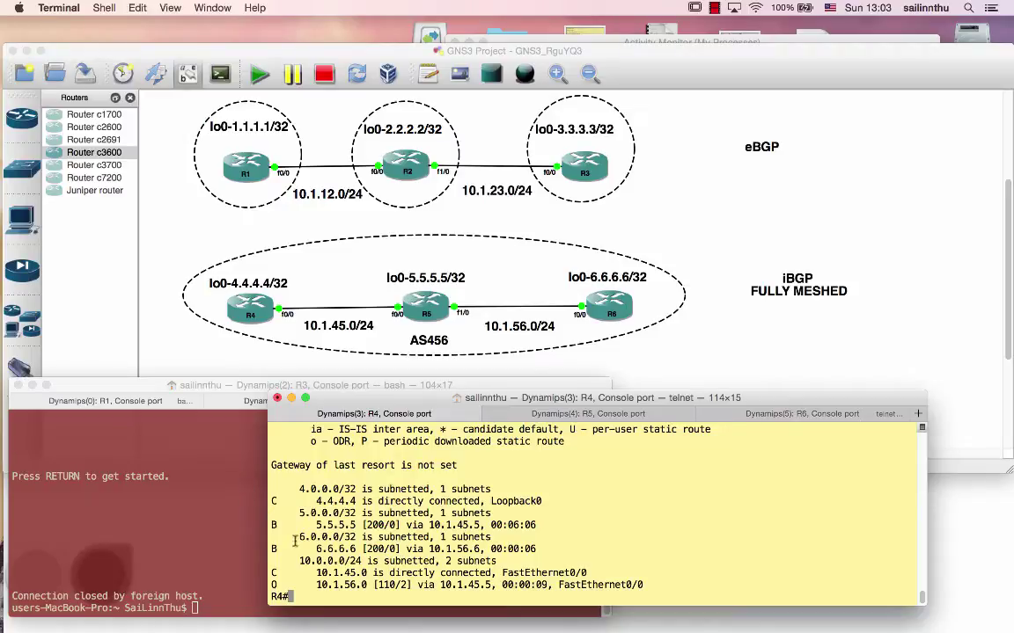
Step: On R6, list the BGP-learned routes to 4.4.4.4 and 5.5.5.5
click(799, 415)
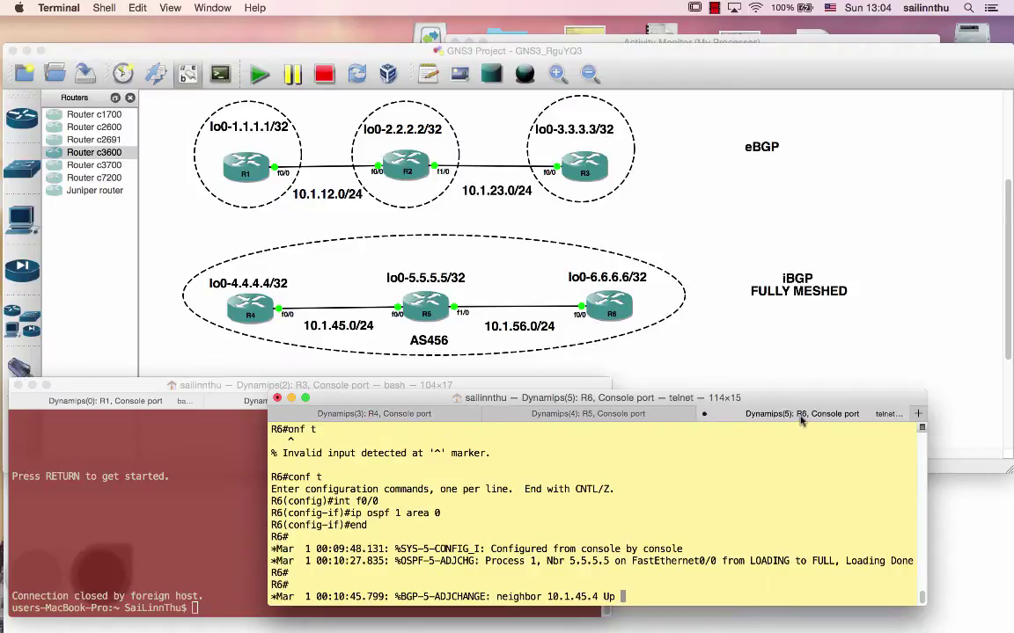
key(Return)
text(sh ip route bgp)
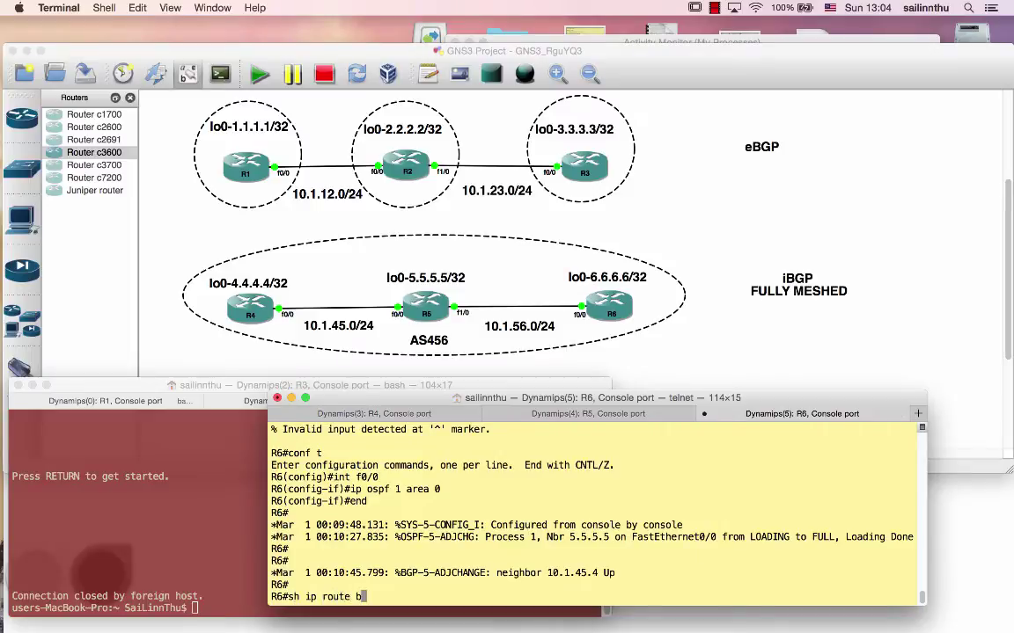
key(Return)
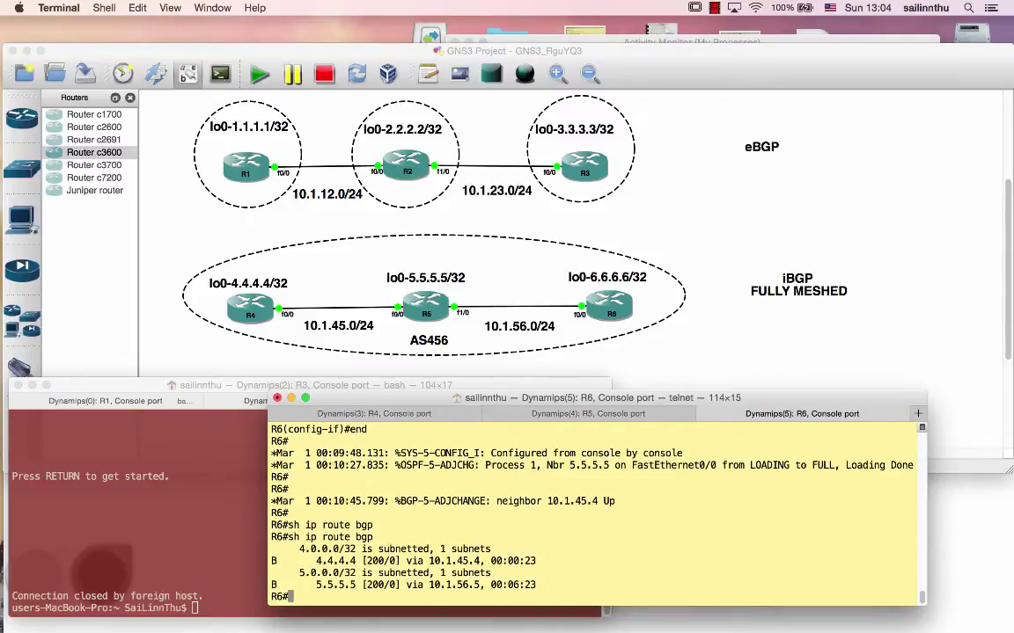
Step: Ping 4.4.4.4 from R6, both plainly and sourced from 6.6.6.6
text(ping 4.4.4.4)
key(Return)
key(Up)
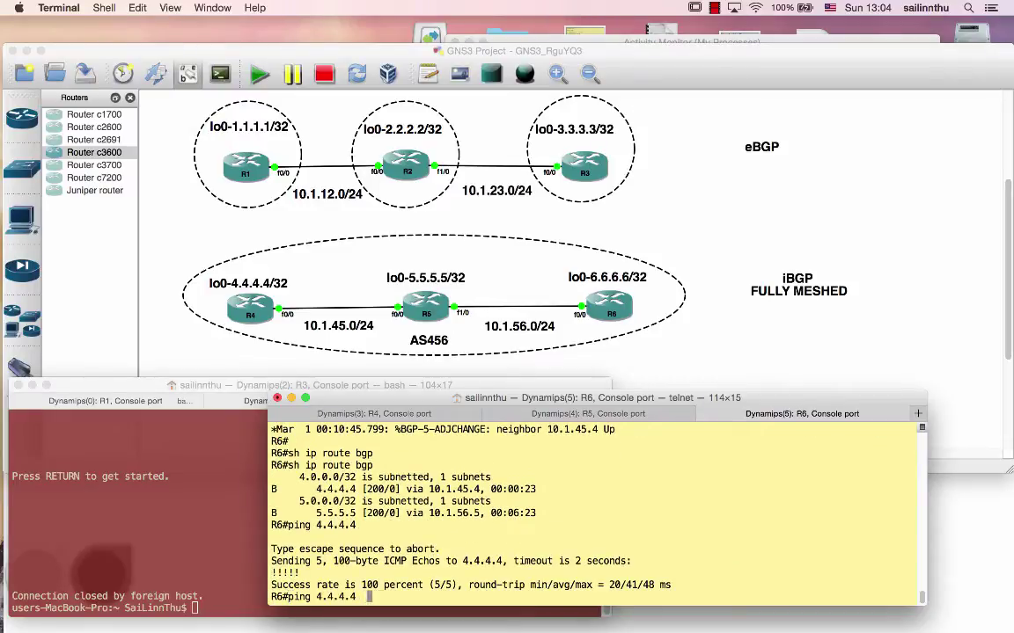
text(sou)
key(Tab)
text(6.6.6.6)
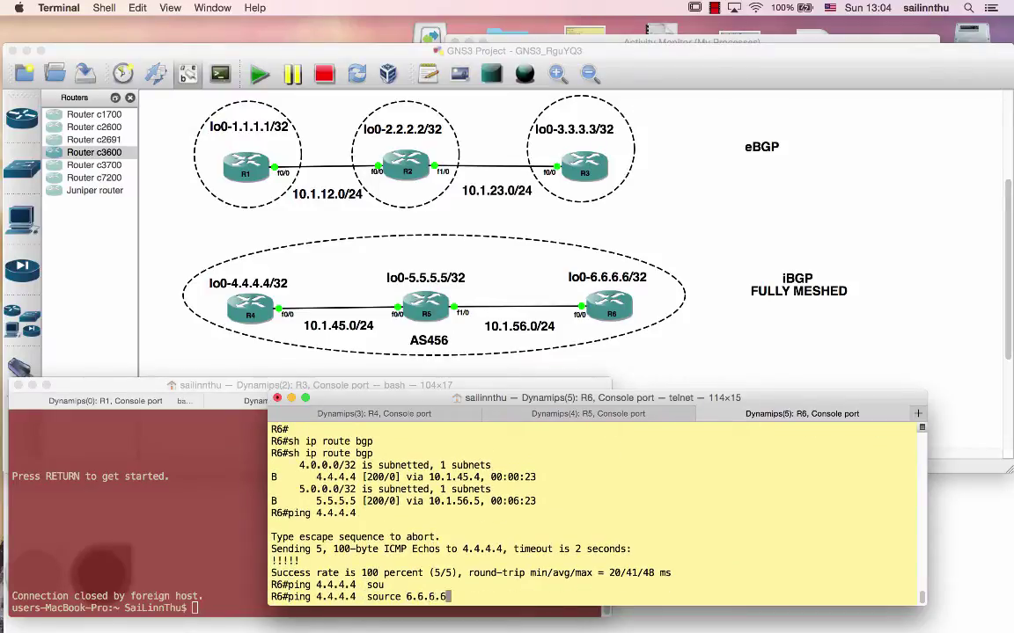
key(Return)
key(super+shift+bracketleft)
key(super+shift+bracketleft)
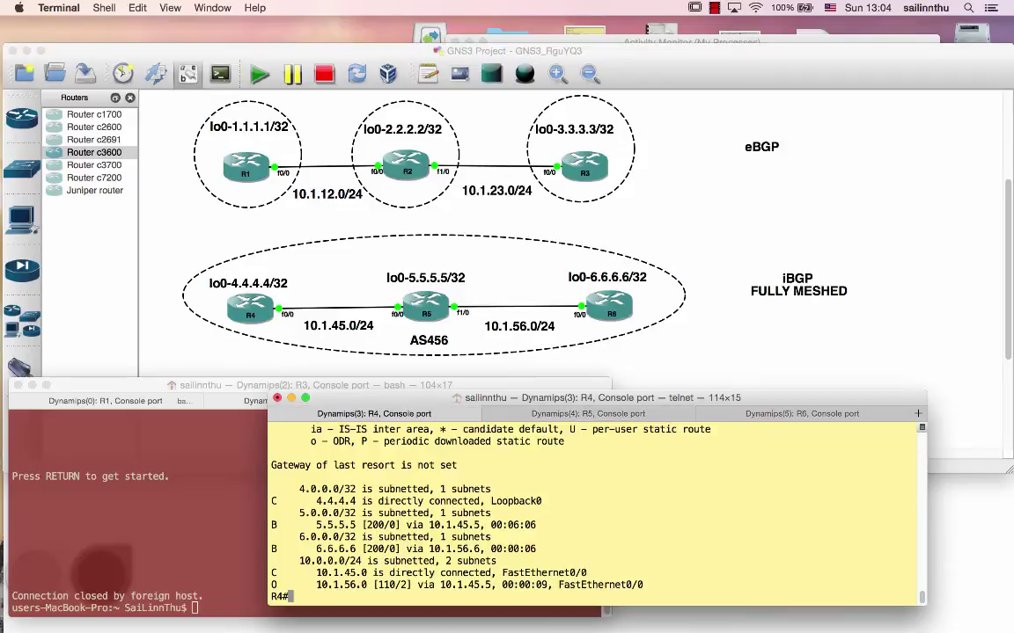
Step: Show R4's BGP configuration section with sho run | s bgp
key(Return)
key(Return)
key(Return)
key(Return)
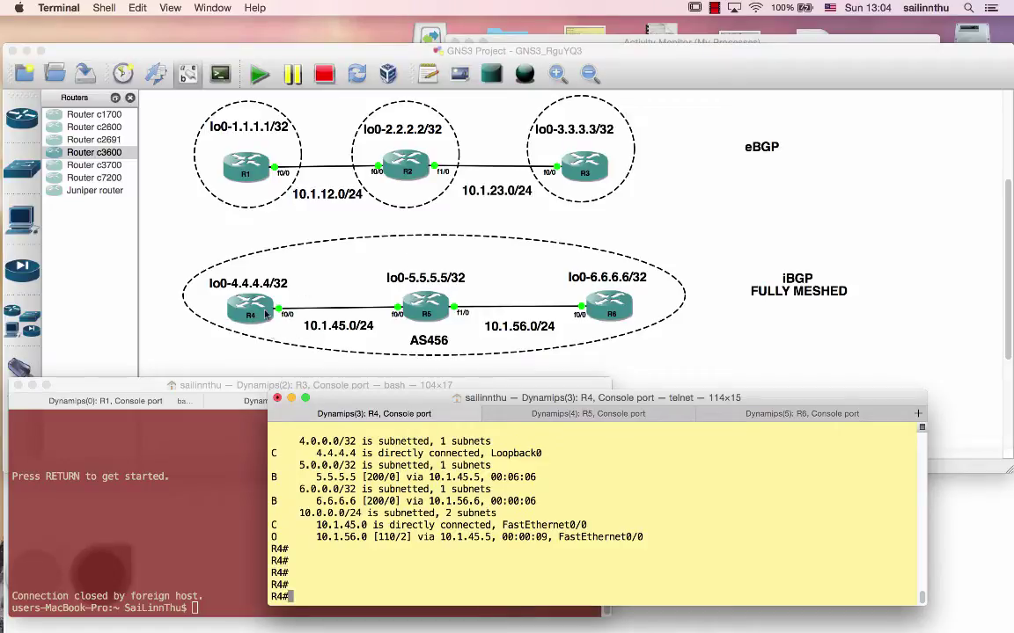
text(sho run \)
text( s bgp)
key(Return)
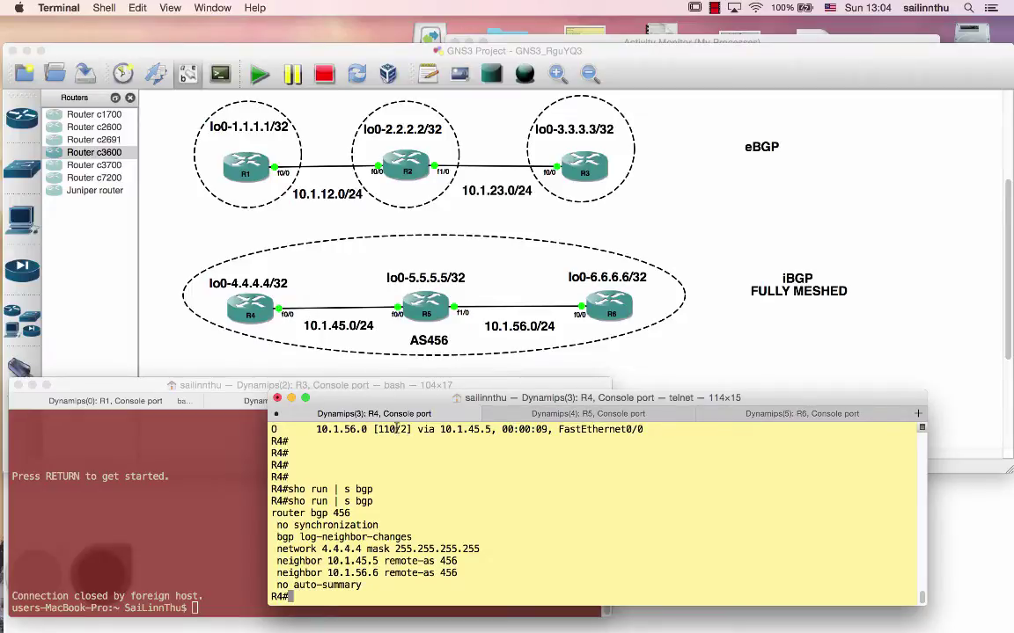
Step: Confirm R4's TCP sessions to 10.1.56.6 and 10.1.45.5 are ESTAB and highlight both neighbor remote-as lines
text(sho tcp brief)
key(Return)
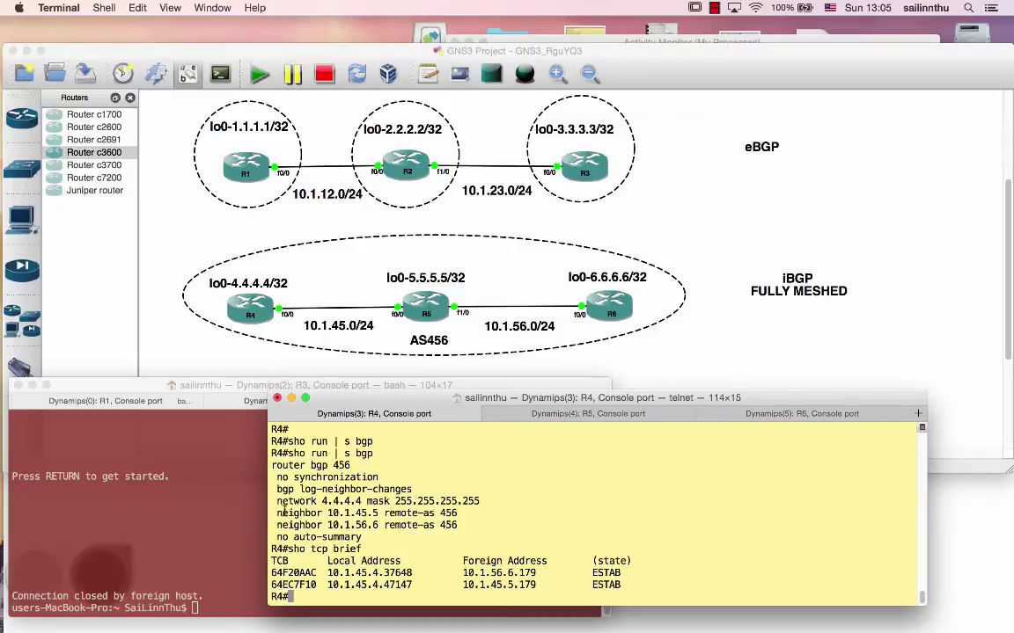
drag(278, 514, 467, 525)
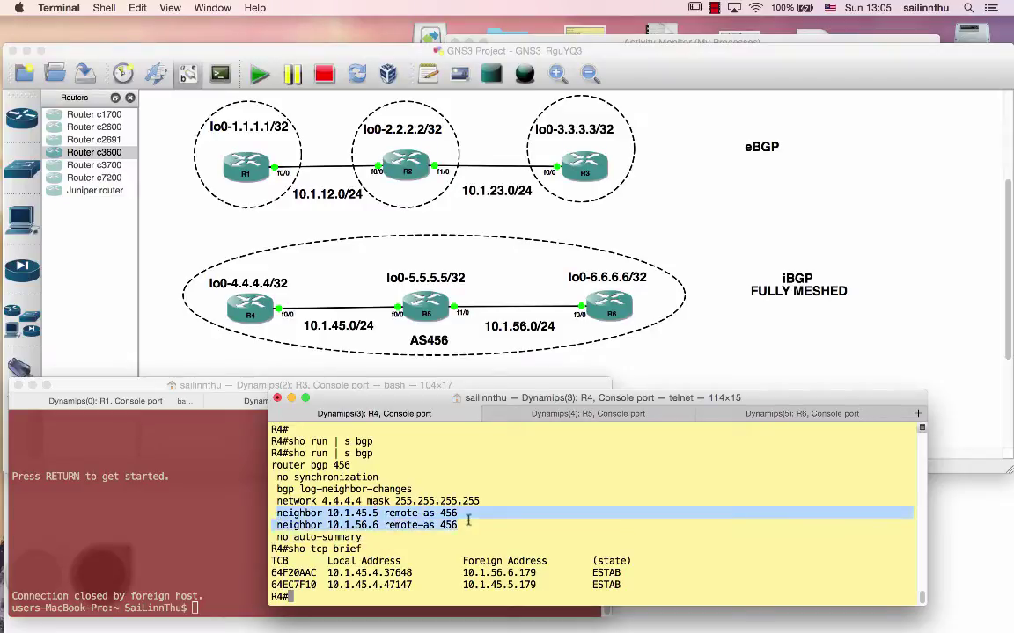